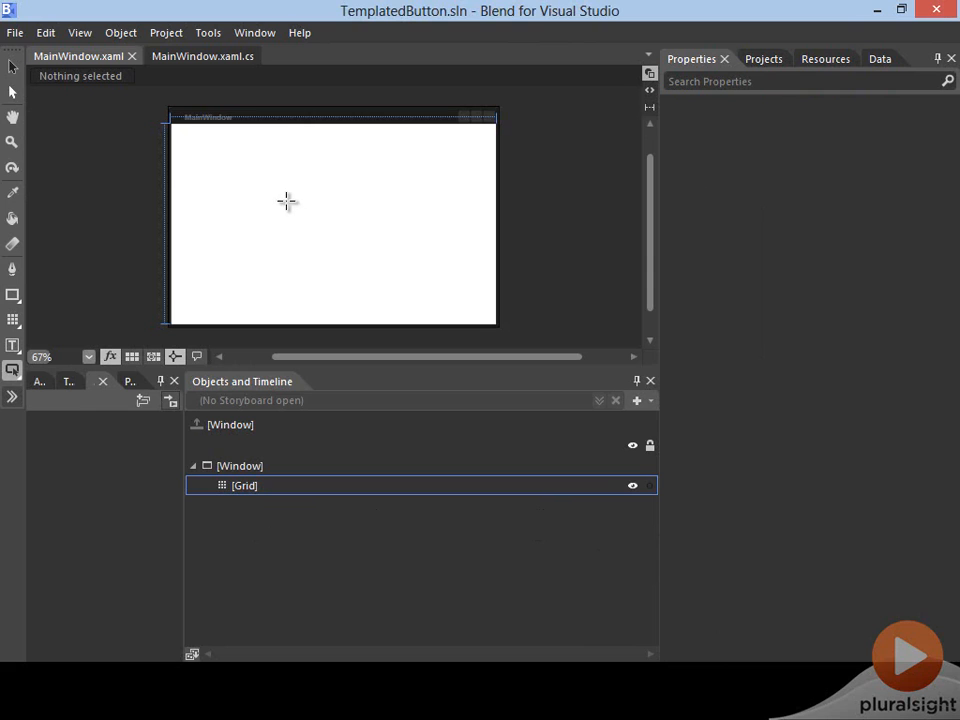
Step: Draw a button about 149 by 96 in the middle of the window and create an empty control template for it named RoundButtonTemplate
mouse_move(285, 190)
mouse_down()
mouse_move(389, 268)
mouse_move(390, 251)
mouse_move(378, 248)
mouse_up()
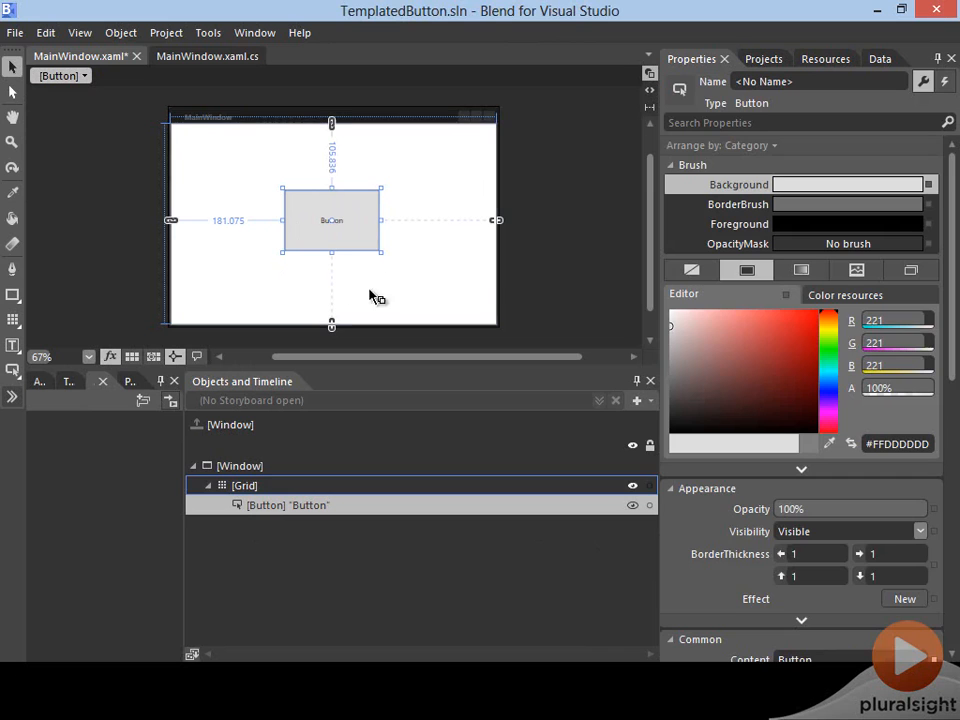
right_click(368, 243)
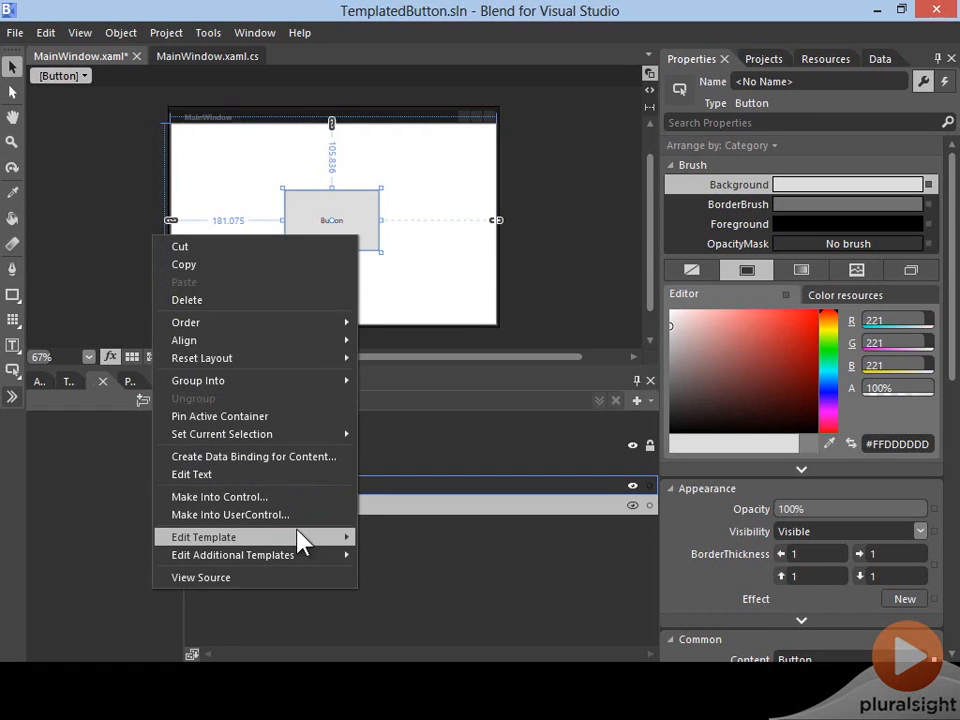
mouse_move(298, 535)
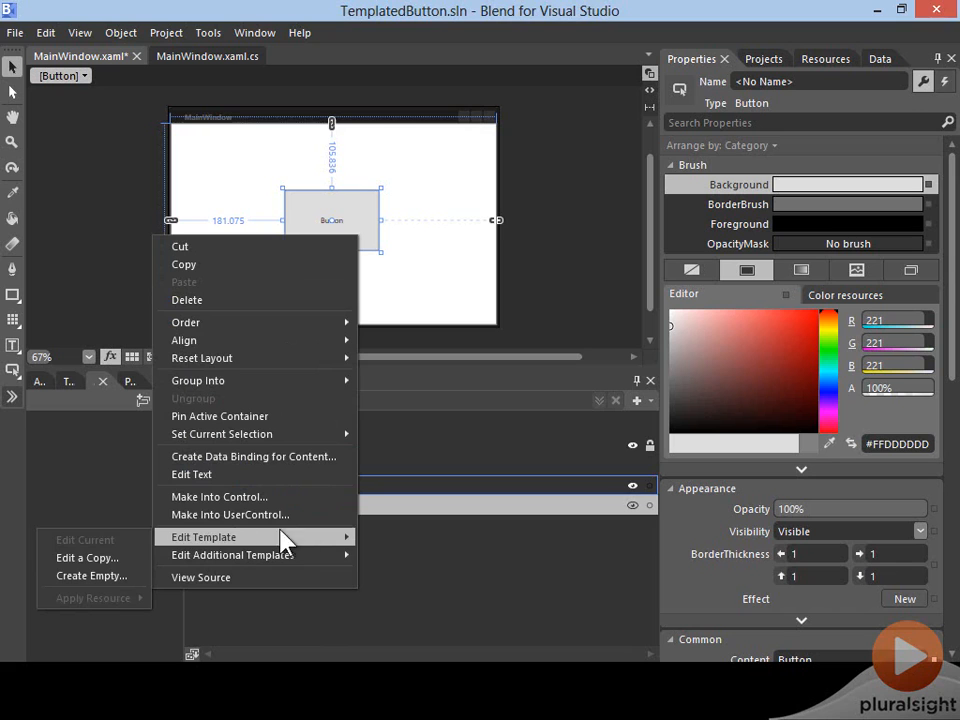
click(123, 577)
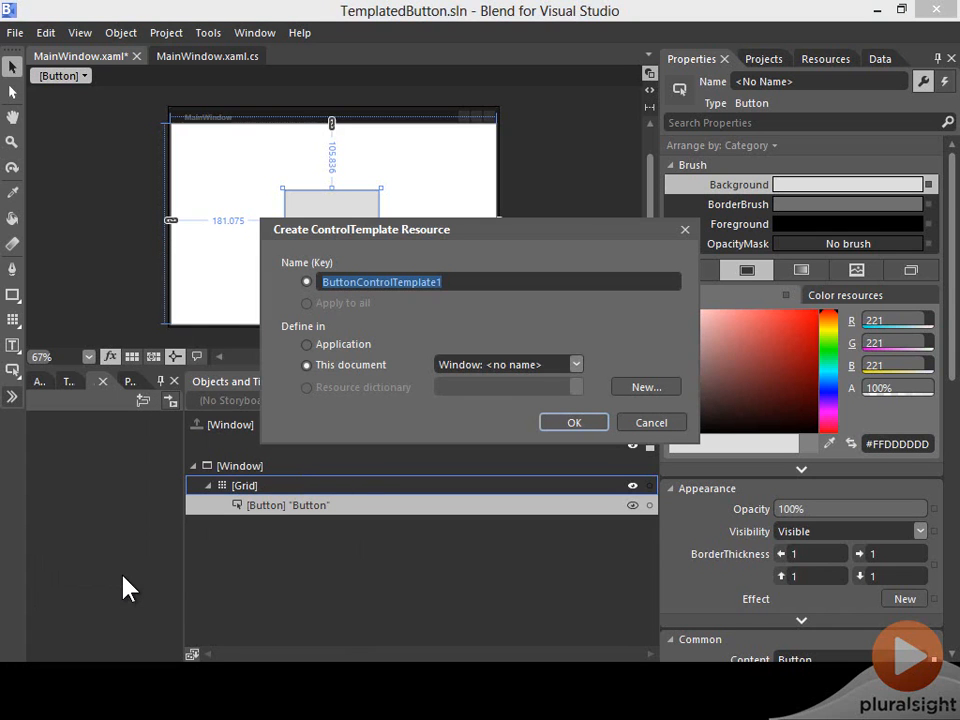
text(Round)
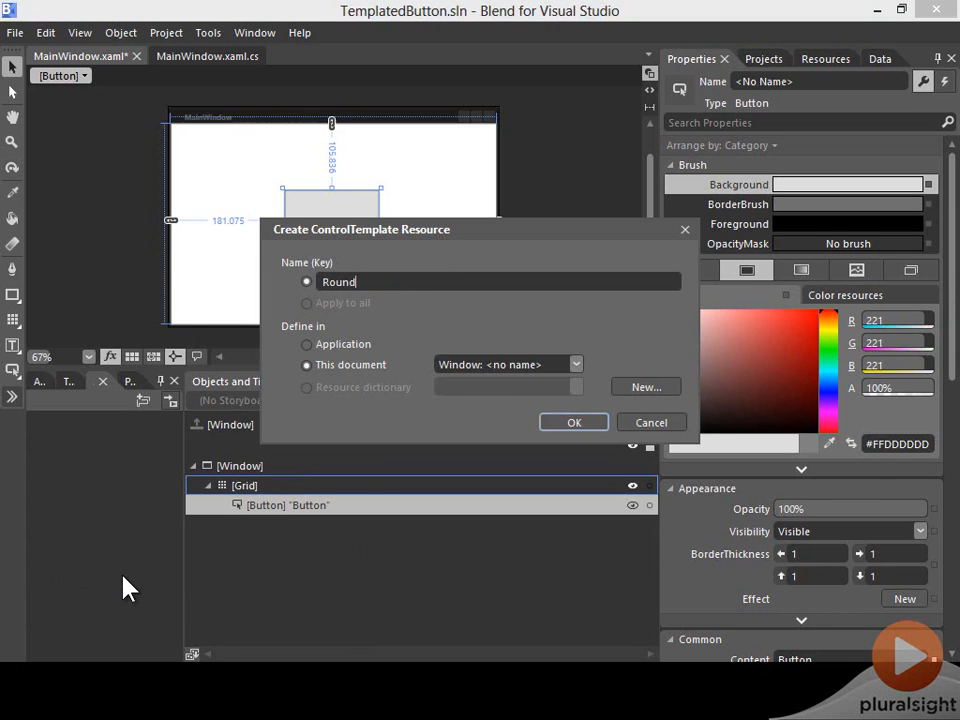
text(ButtonTemplate)
click(575, 423)
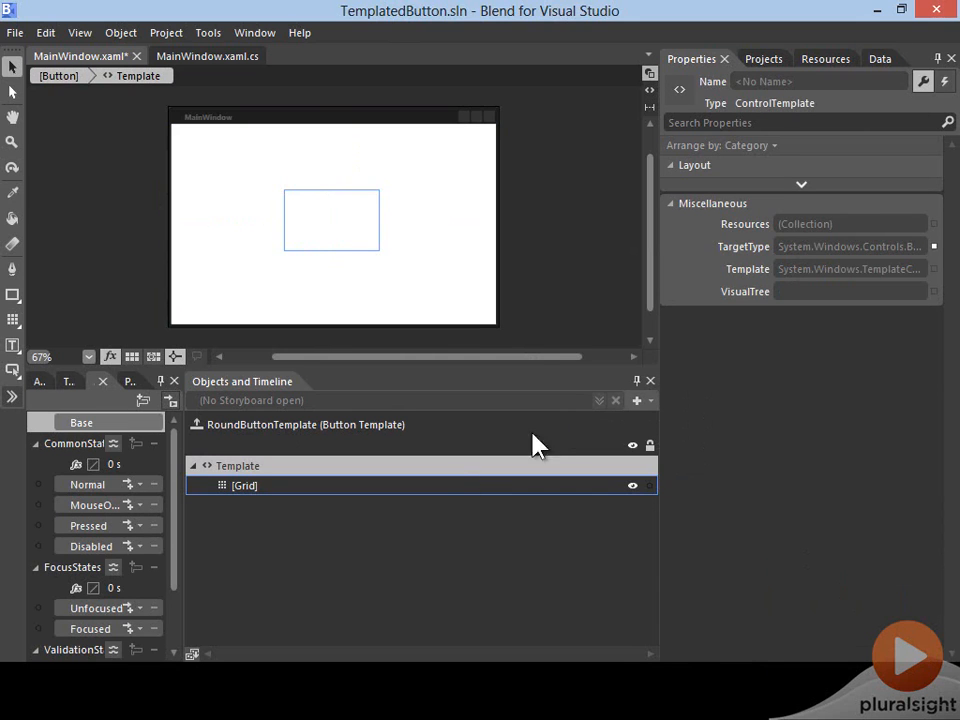
Step: Draw an ellipse about 63 by 76 inside the template's grid
click(245, 488)
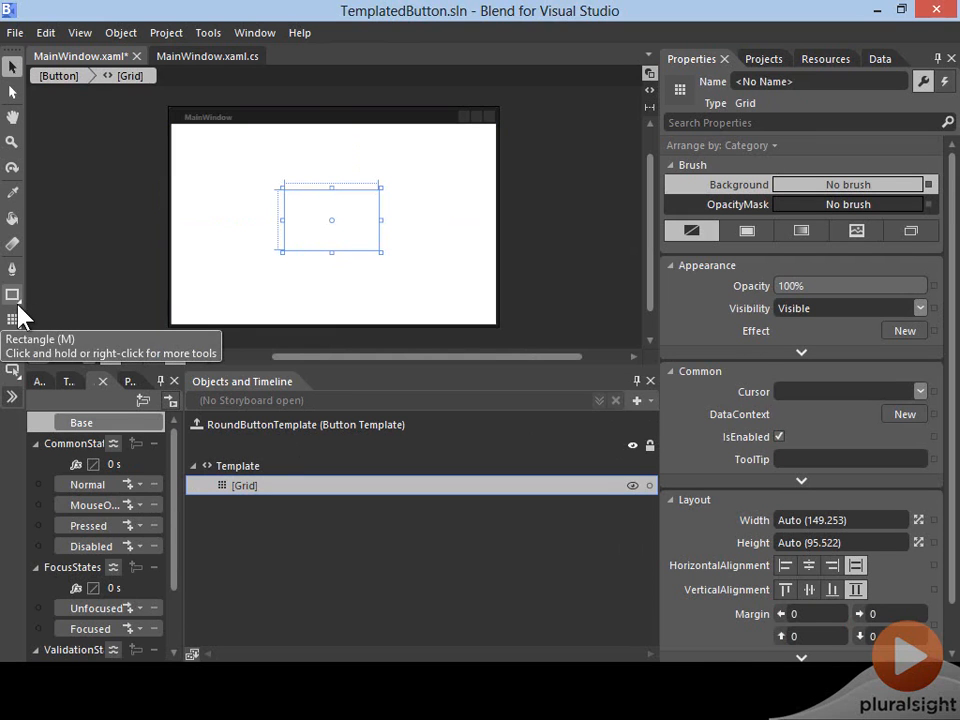
click(21, 303)
right_click(21, 303)
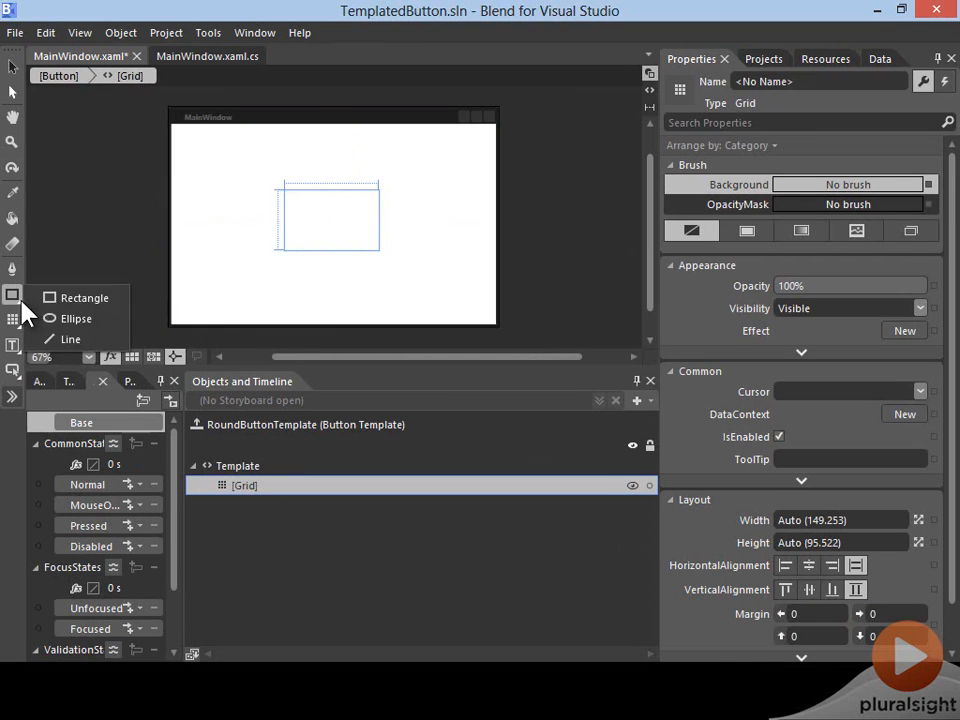
click(70, 317)
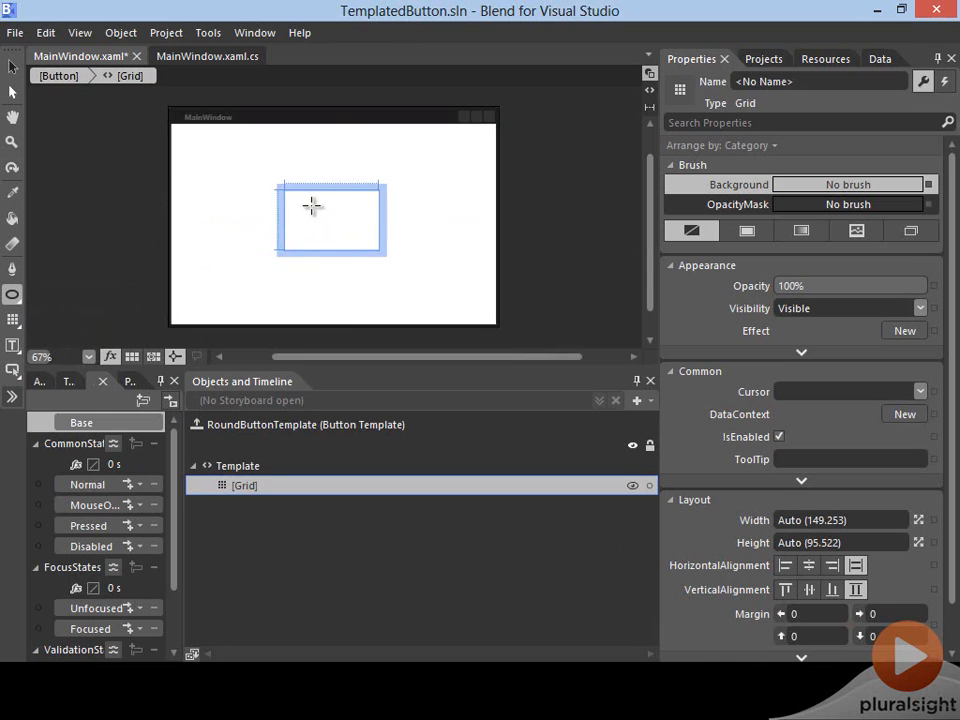
mouse_move(307, 197)
mouse_down()
mouse_move(352, 245)
mouse_move(348, 253)
mouse_up()
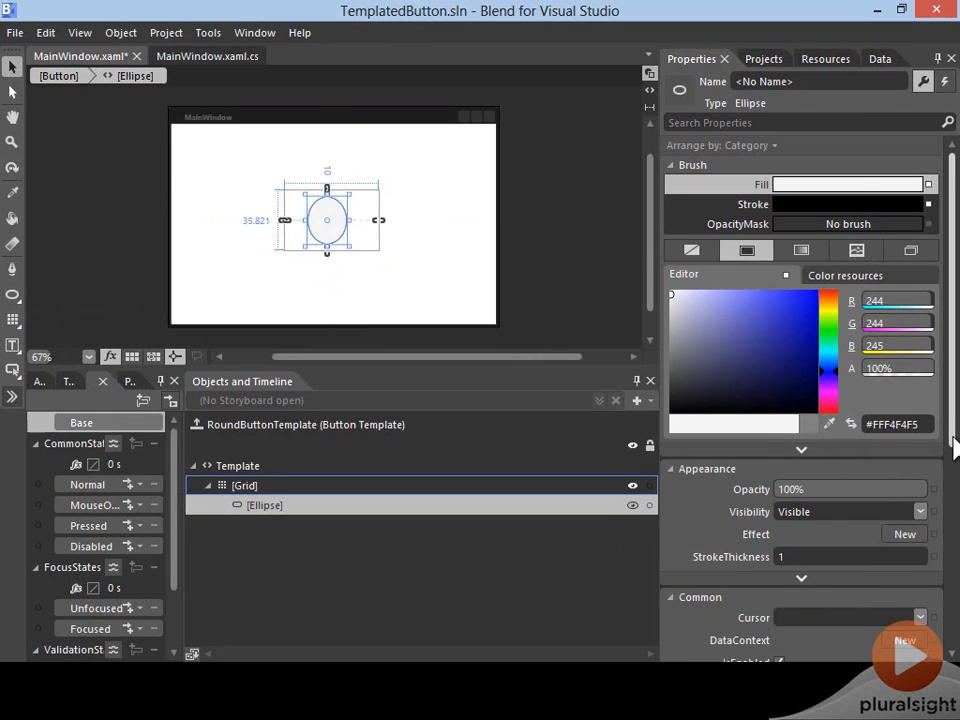
Step: Set the ellipse's width and height to 75 so that it forms a circle
scroll(953, 455, down, 5)
drag(953, 457, 953, 455)
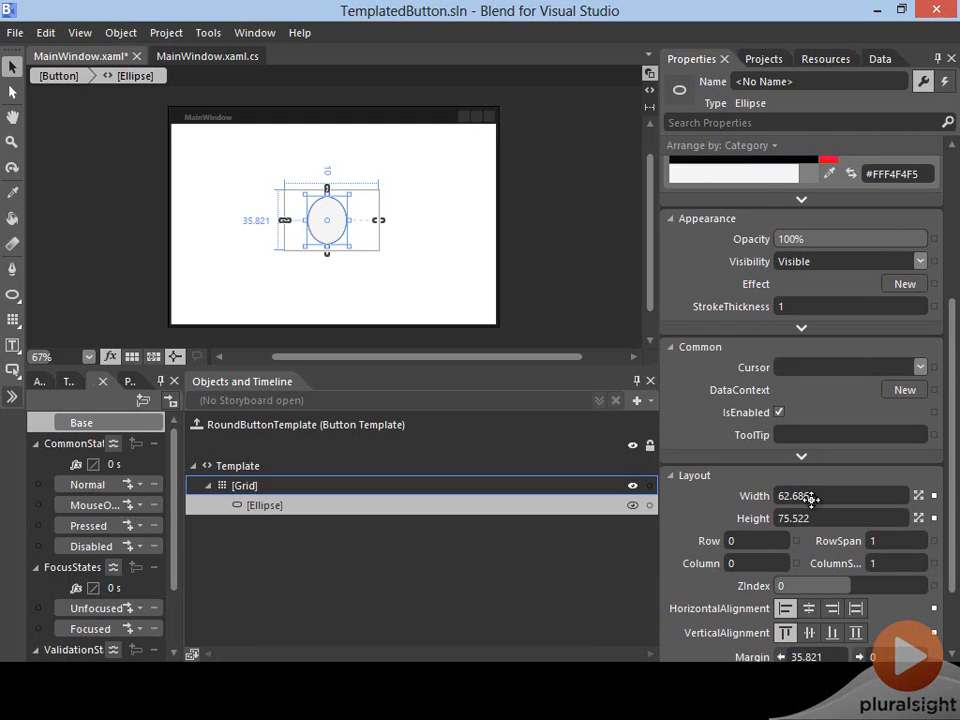
click(811, 498)
text(75)
key(Tab)
text(75)
key(Tab)
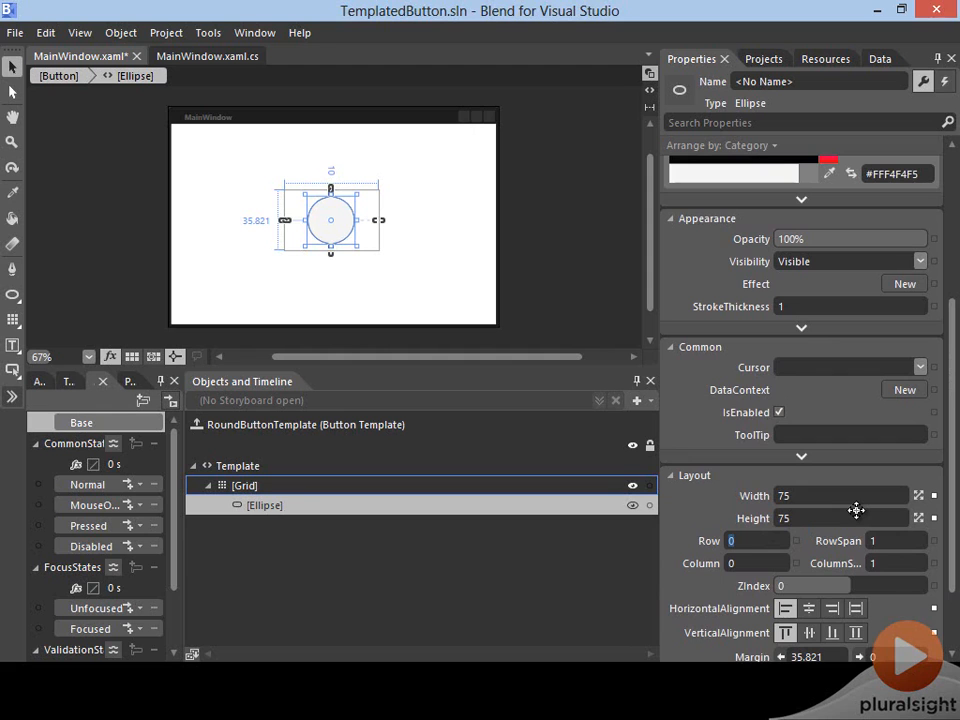
Step: Give the circle a gradient fill running from black to the blue #FF5F6BB6
scroll(856, 510, up, 5)
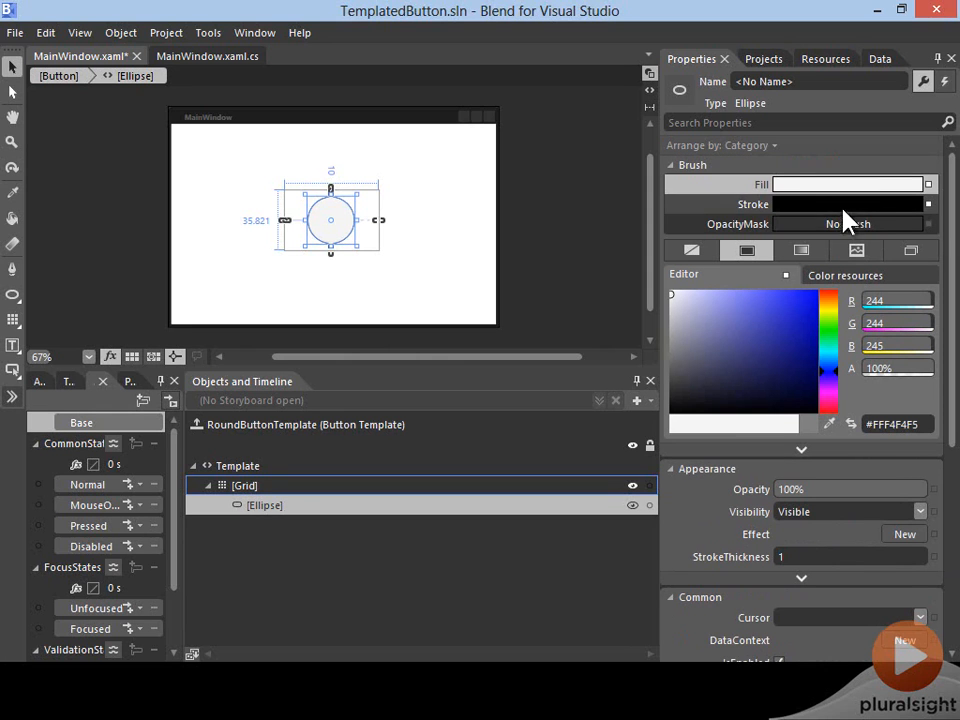
click(801, 251)
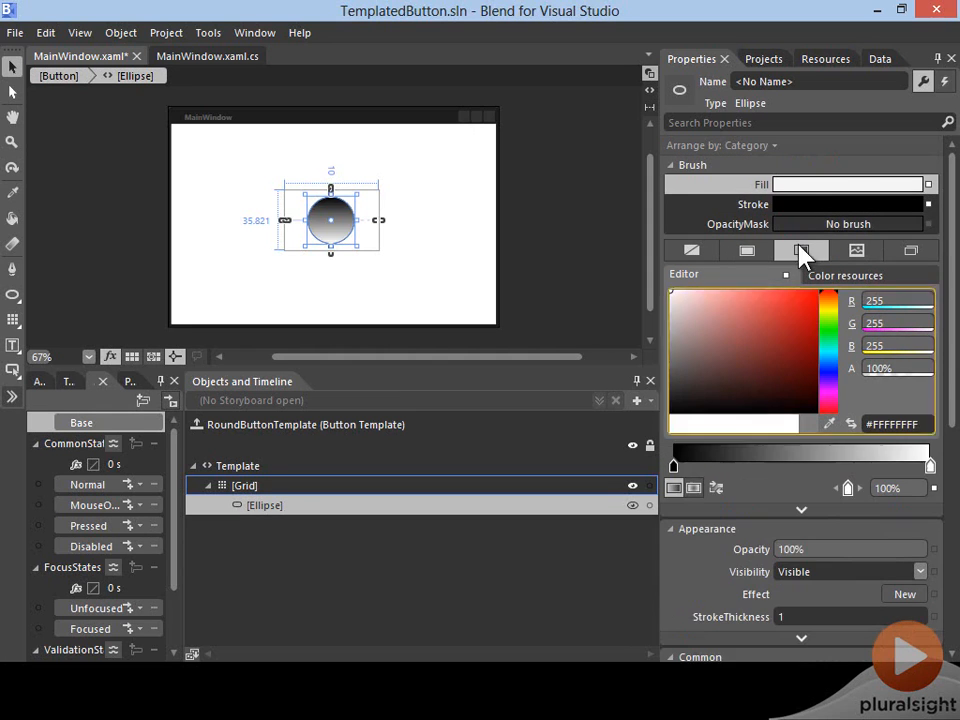
click(828, 373)
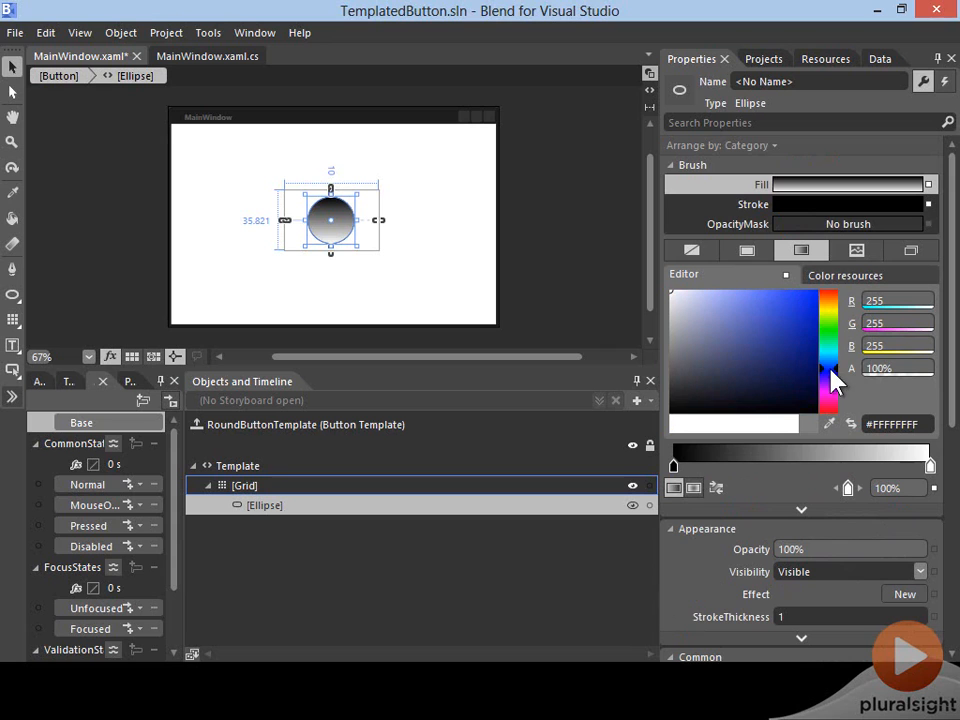
click(801, 312)
drag(801, 312, 744, 328)
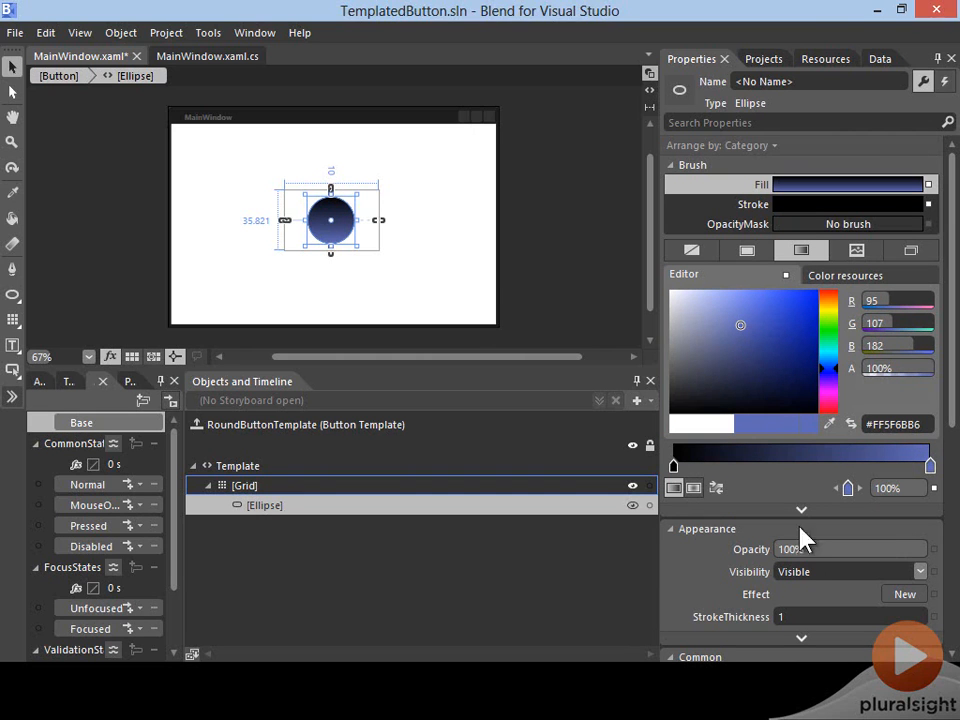
Step: Add a text block about 75 by 36 over the circle and replace the quoted part of its object name with 'OK'
click(12, 346)
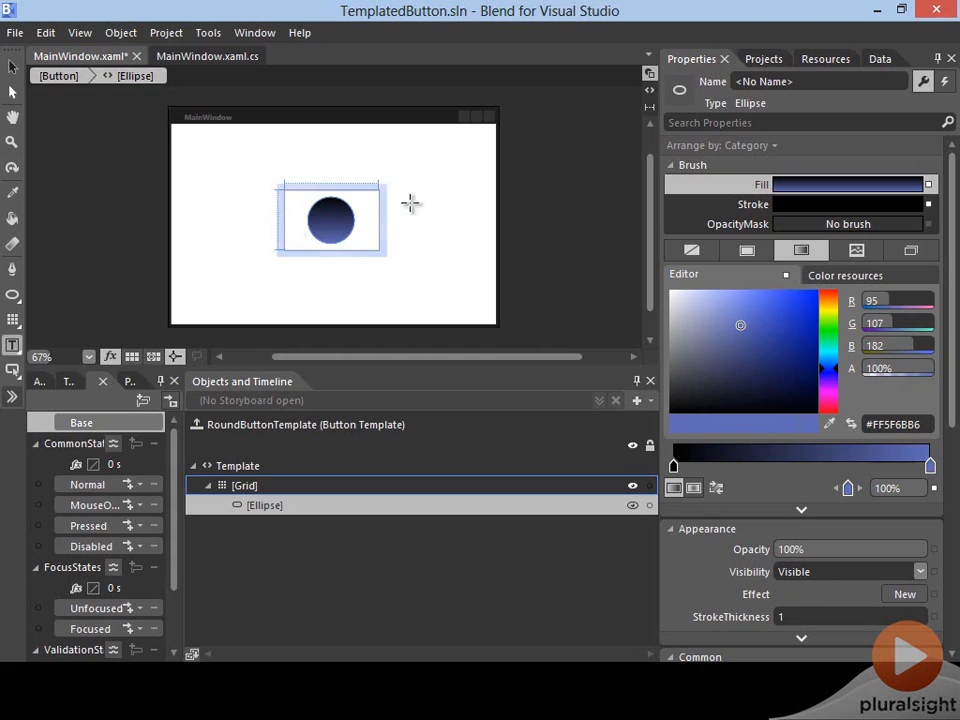
mouse_move(315, 216)
mouse_down()
mouse_move(325, 245)
mouse_move(342, 250)
mouse_move(355, 231)
mouse_up()
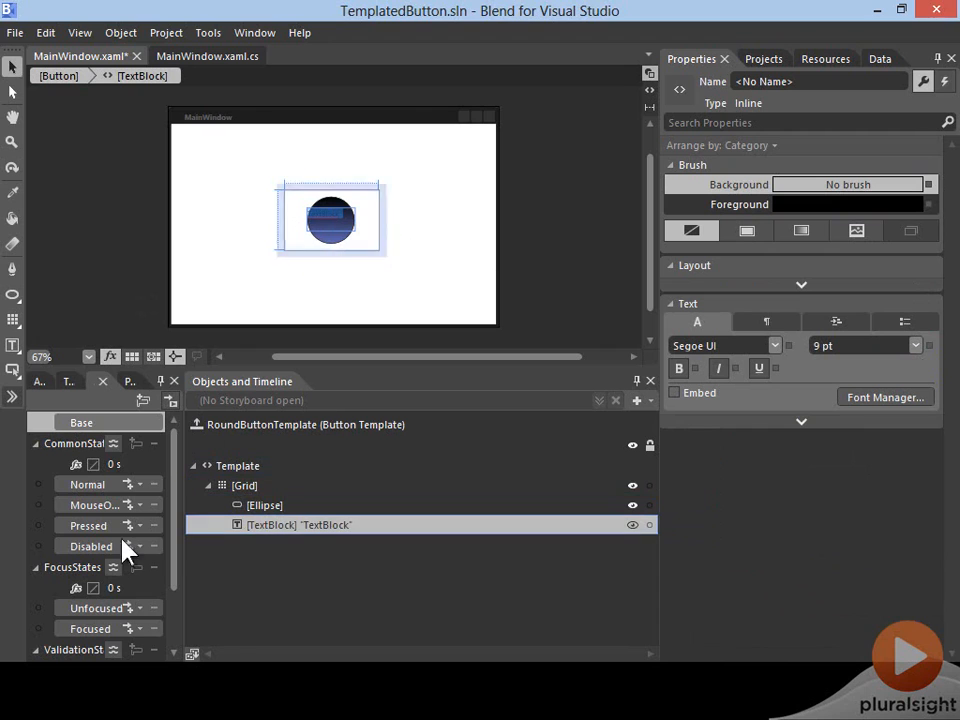
double_click(290, 526)
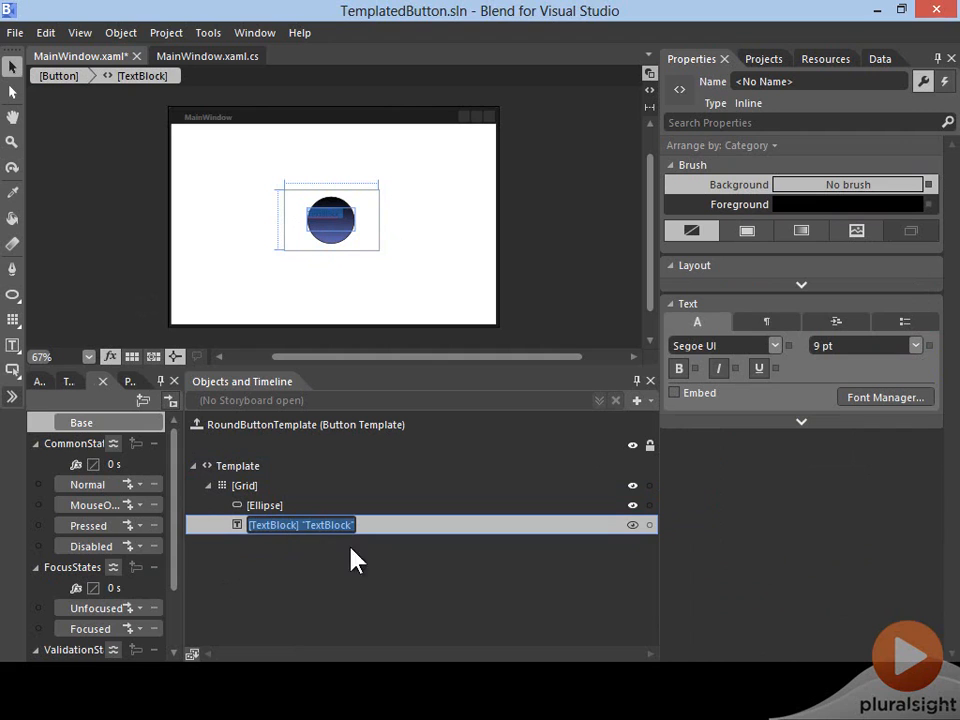
click(322, 526)
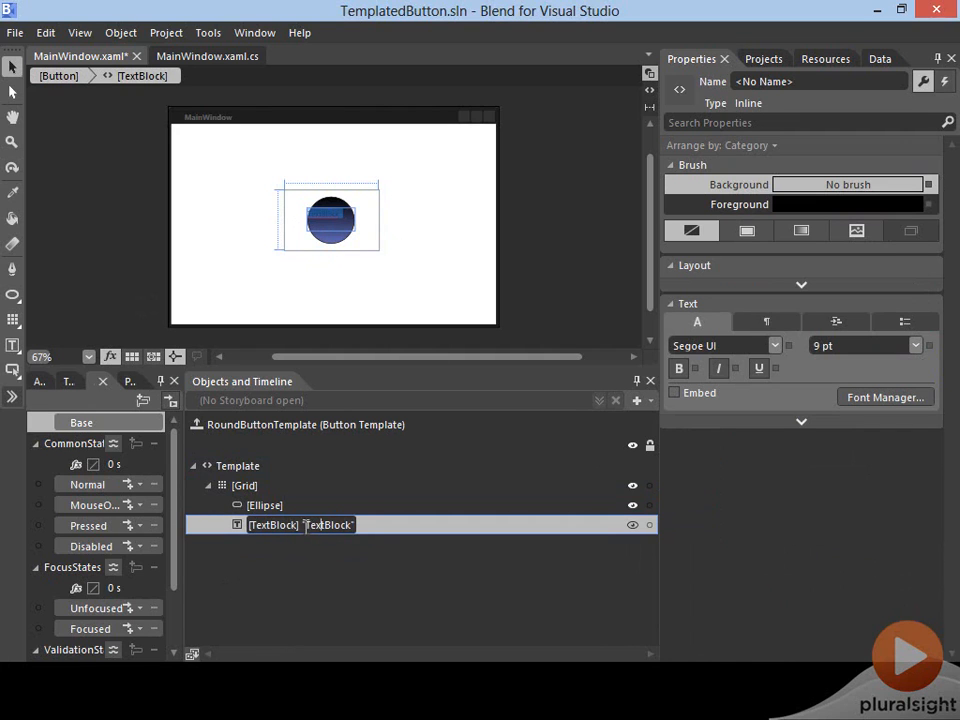
drag(305, 525, 354, 525)
text('OK')
key(Return)
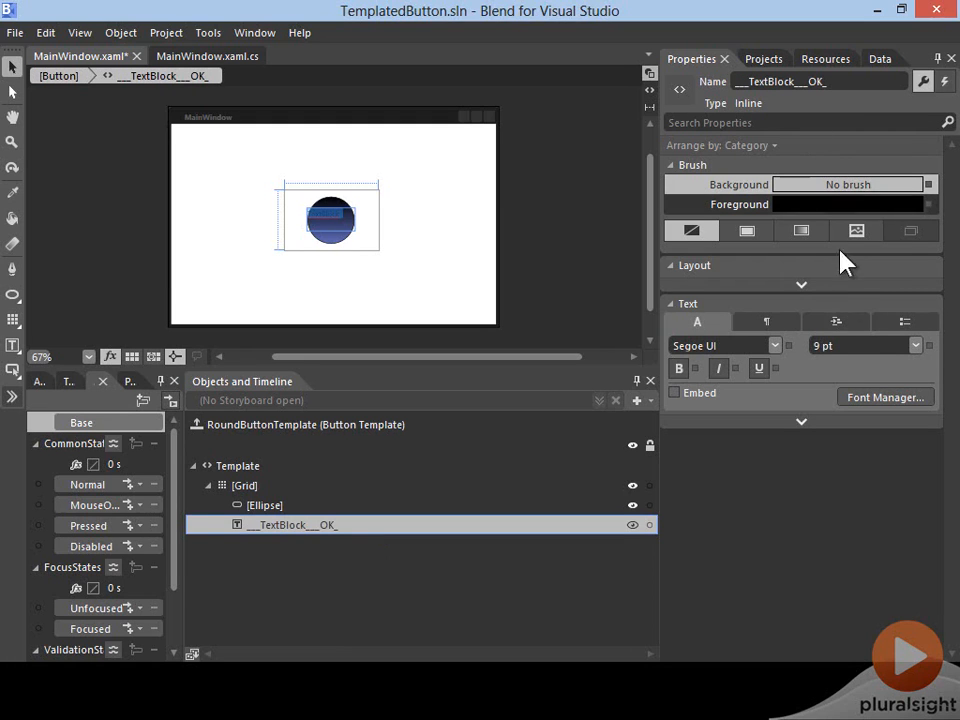
Step: Set the text block's font size to 14 pt and its foreground color to white, #FFFFFFFF
click(914, 346)
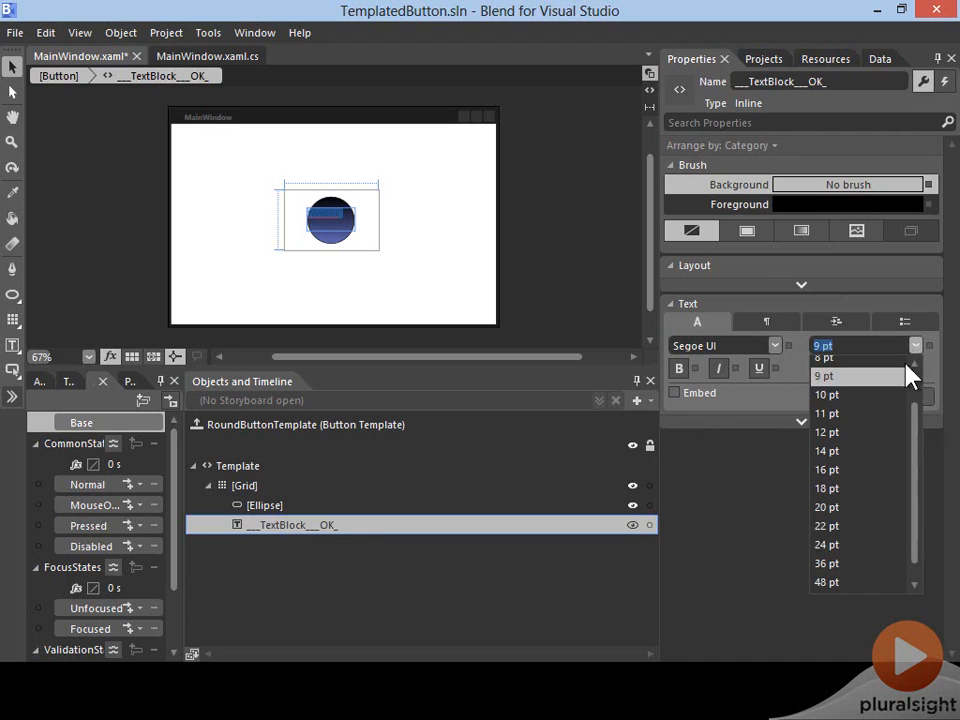
click(875, 452)
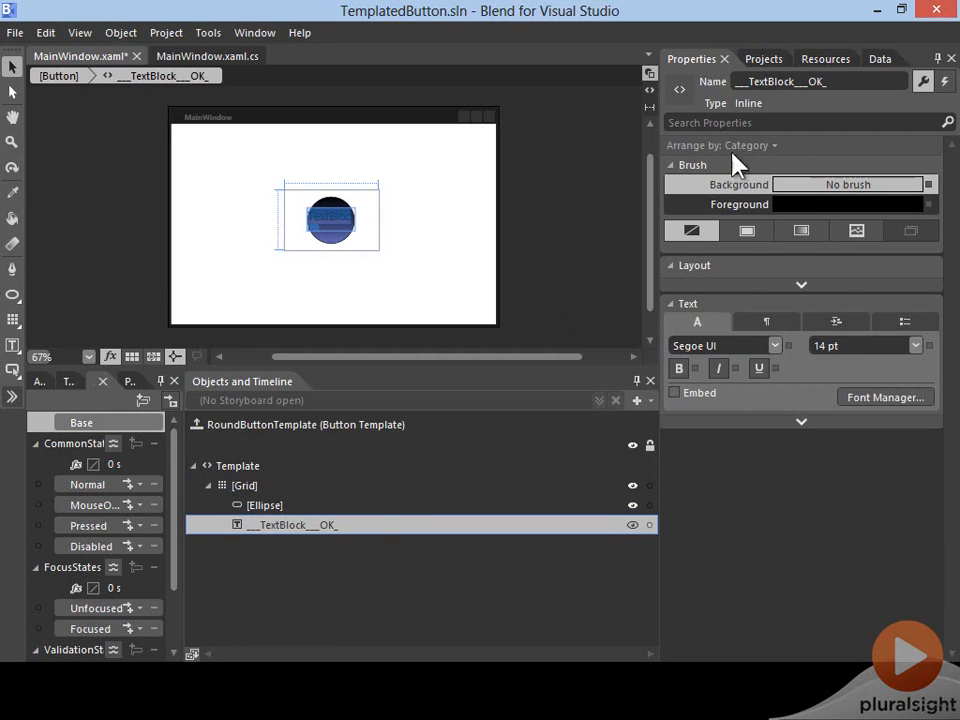
click(813, 207)
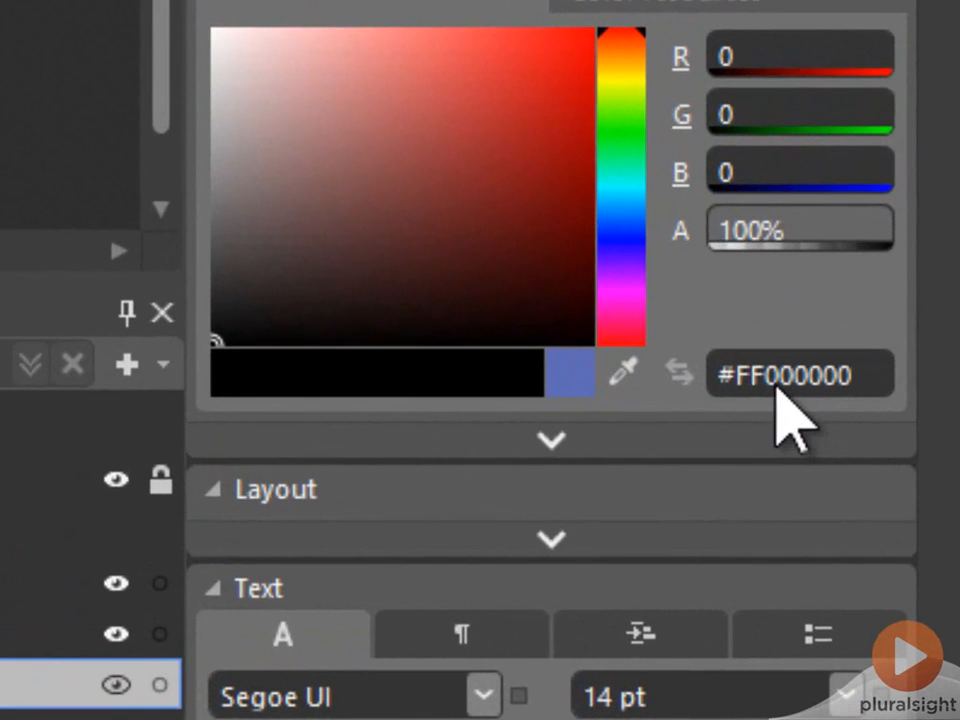
click(872, 402)
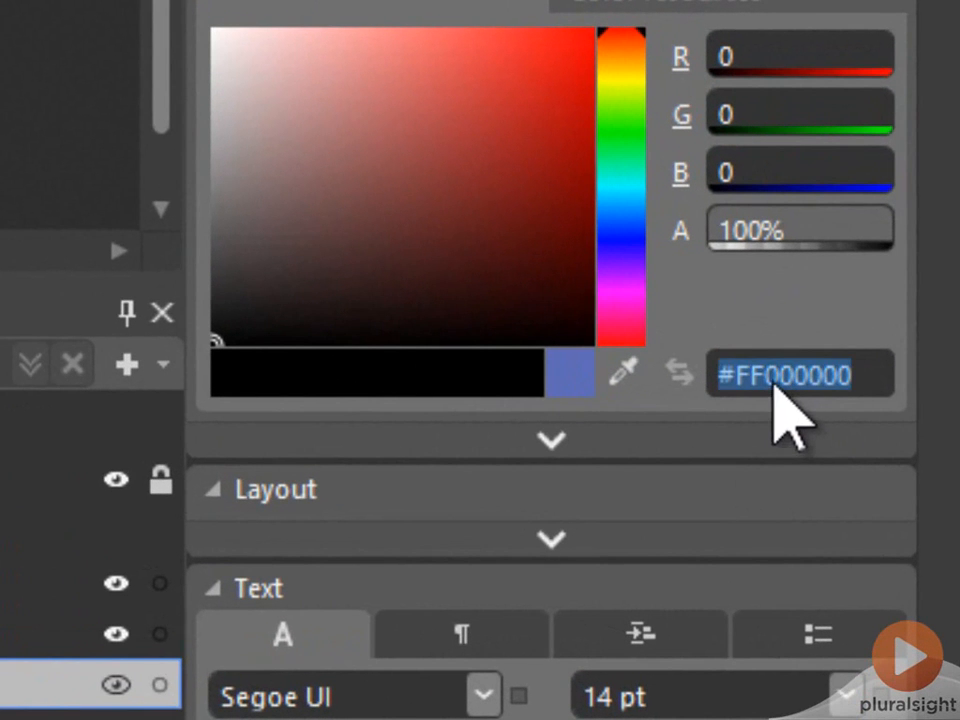
click(766, 376)
key(shift+End)
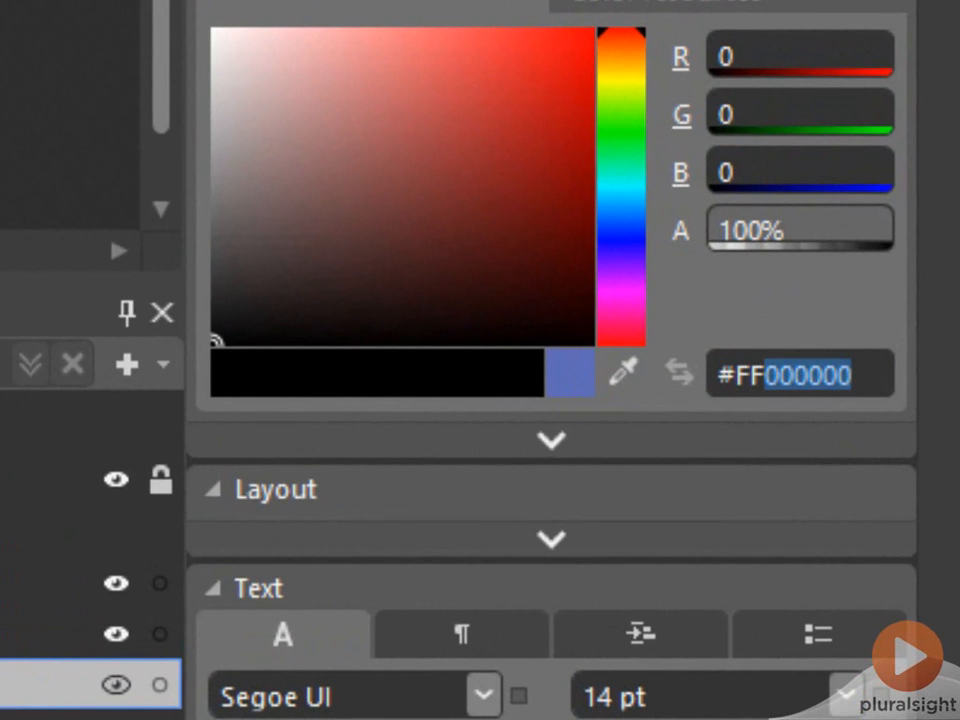
text(FFFFFFFF)
key(Tab)
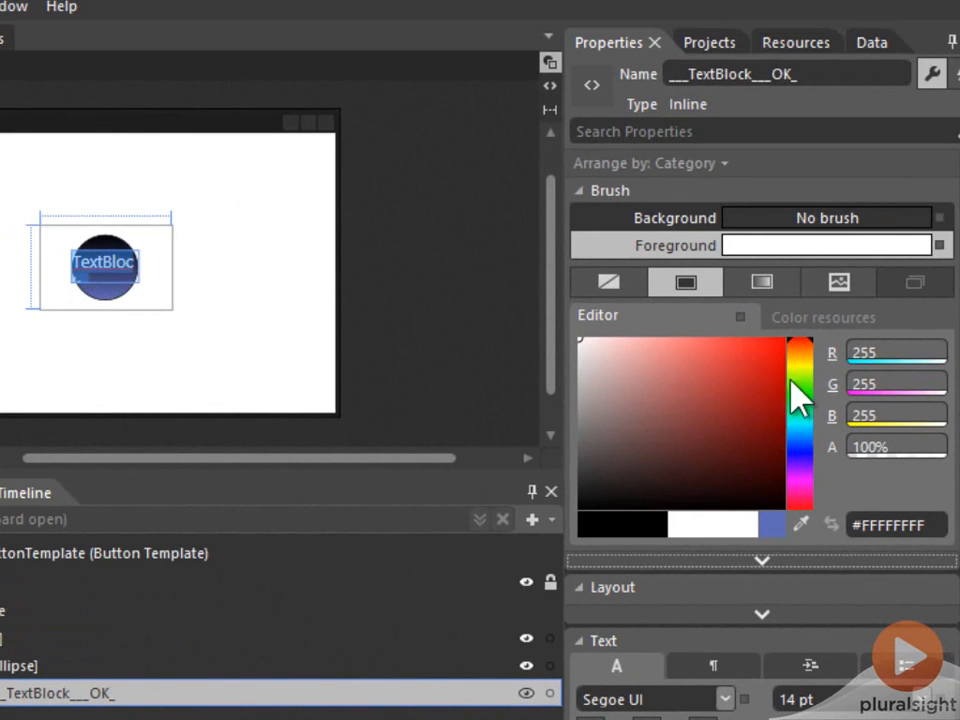
key(Escape)
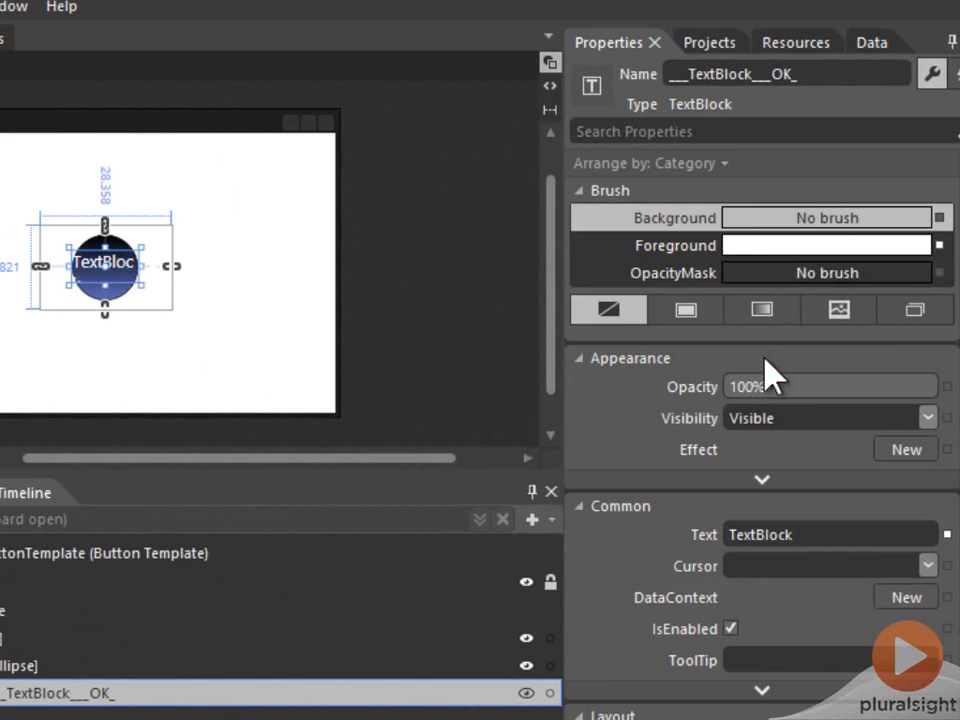
Step: Change the text displayed by the text block to OK
click(770, 534)
text(OK)
key(Return)
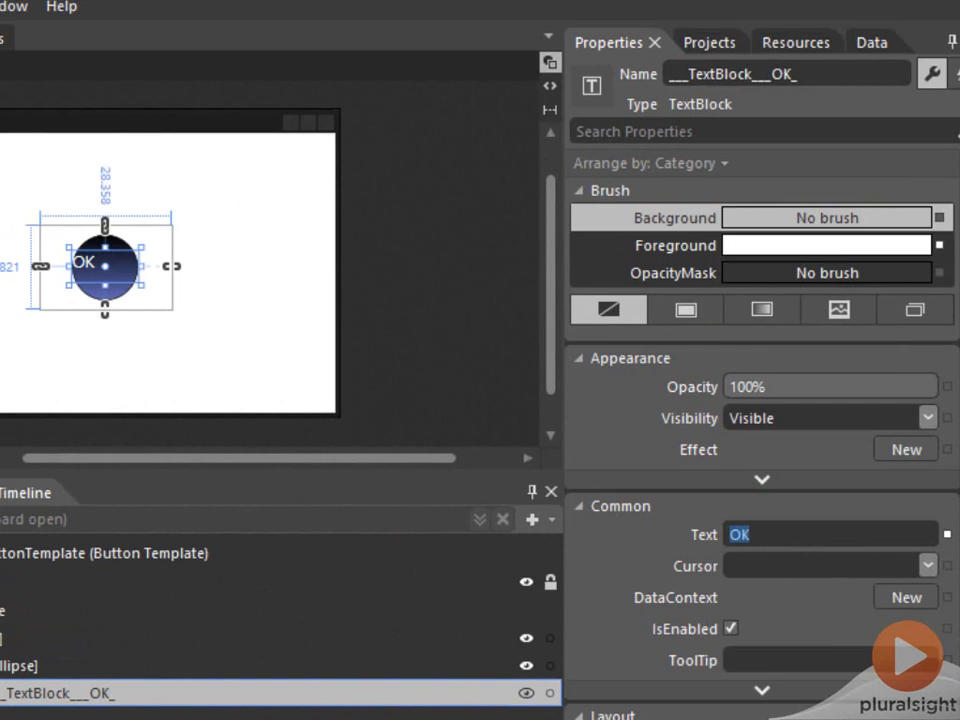
Step: Center the OK text on the circle with zero left and top margins and centered horizontal and vertical alignment, then shift it slightly right
scroll(690, 670, down, 5)
click(760, 677)
text(0)
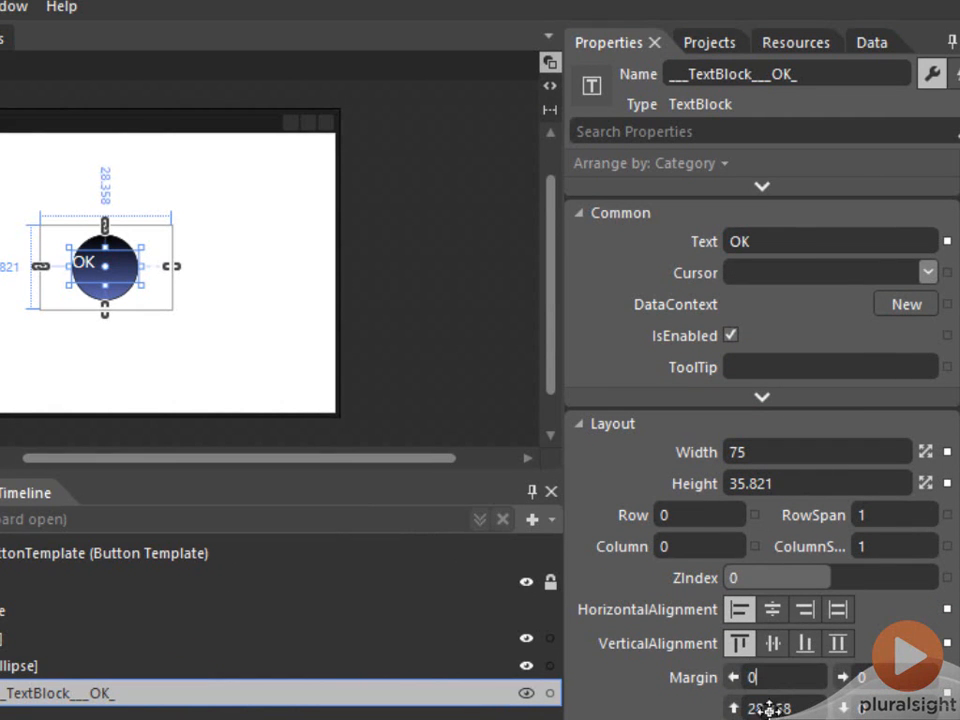
click(769, 709)
text(0)
click(890, 684)
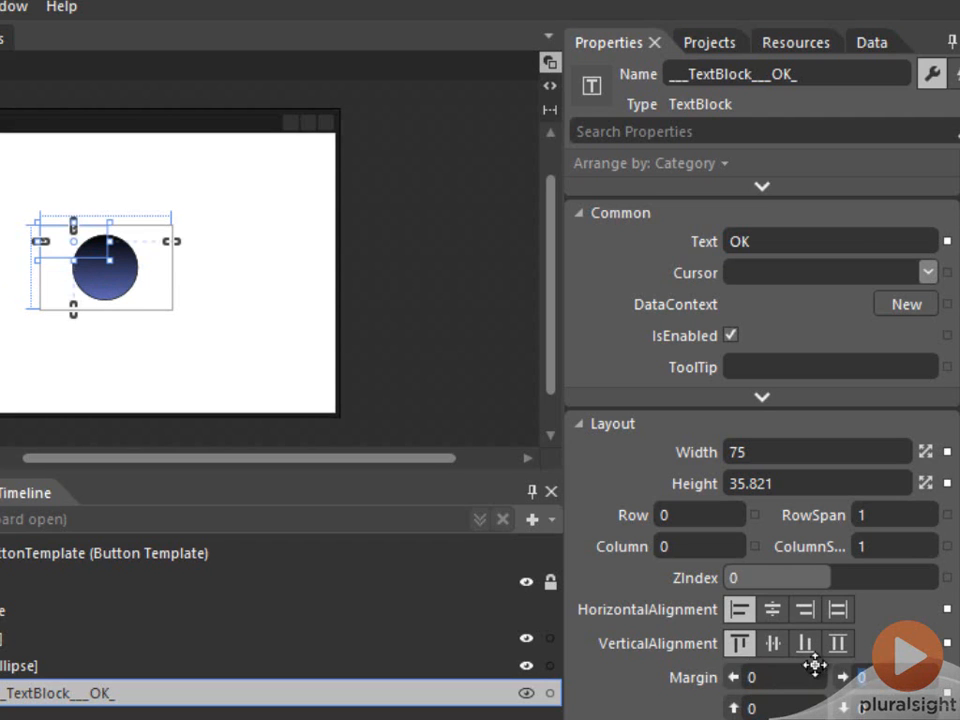
click(772, 609)
click(773, 643)
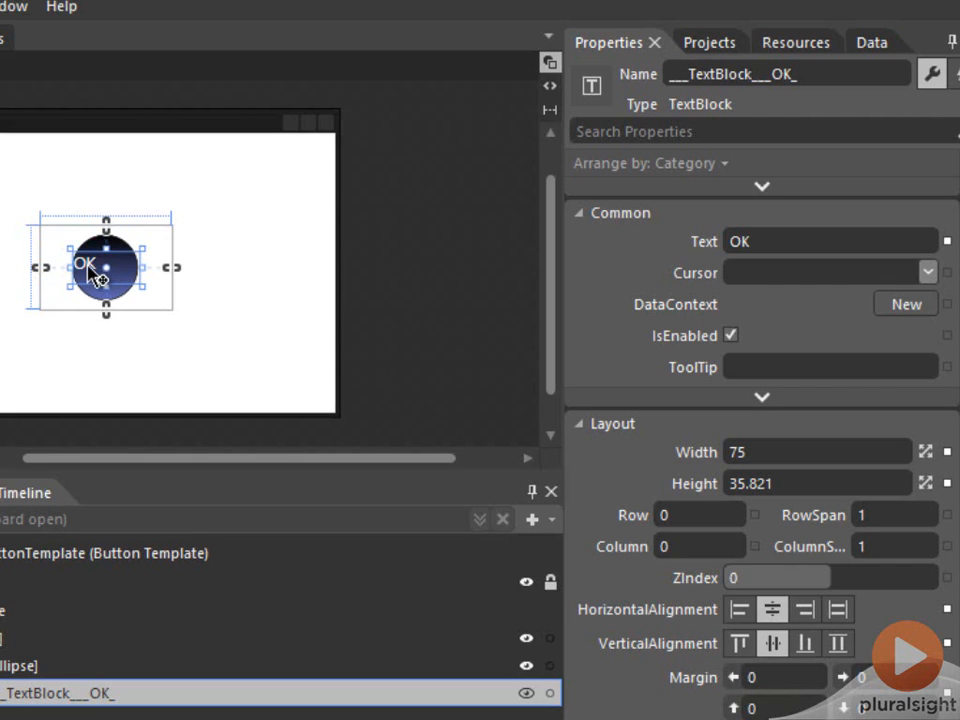
mouse_move(90, 271)
mouse_down()
mouse_move(112, 279)
mouse_move(87, 284)
mouse_move(105, 269)
mouse_up()
click(193, 362)
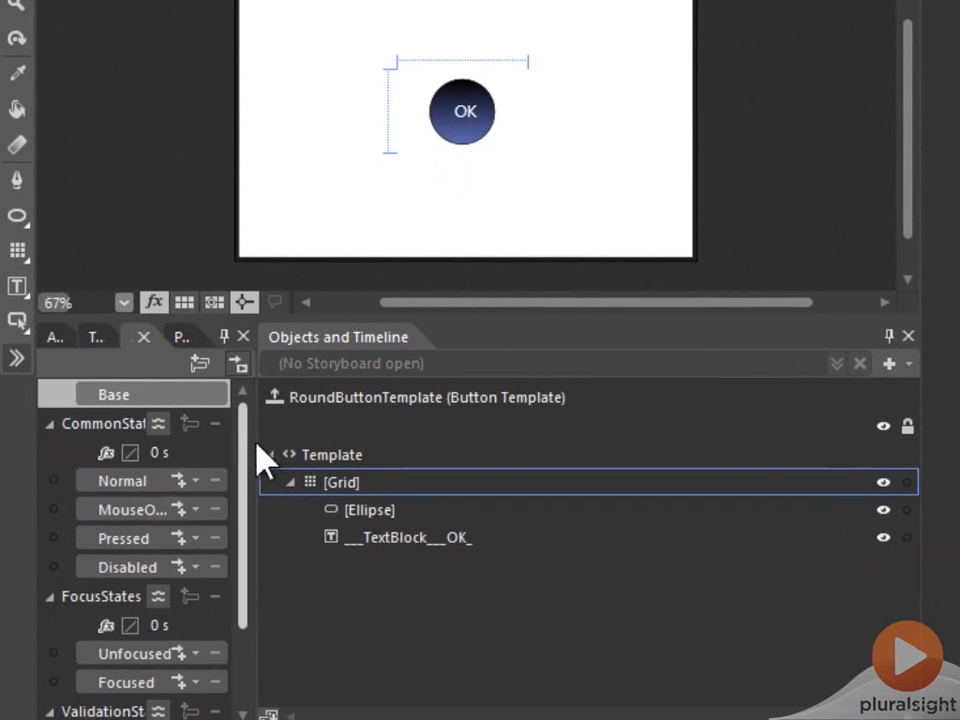
Step: Widen the area listing the visual states and select the Normal state of CommonStates for recording
drag(265, 453, 334, 452)
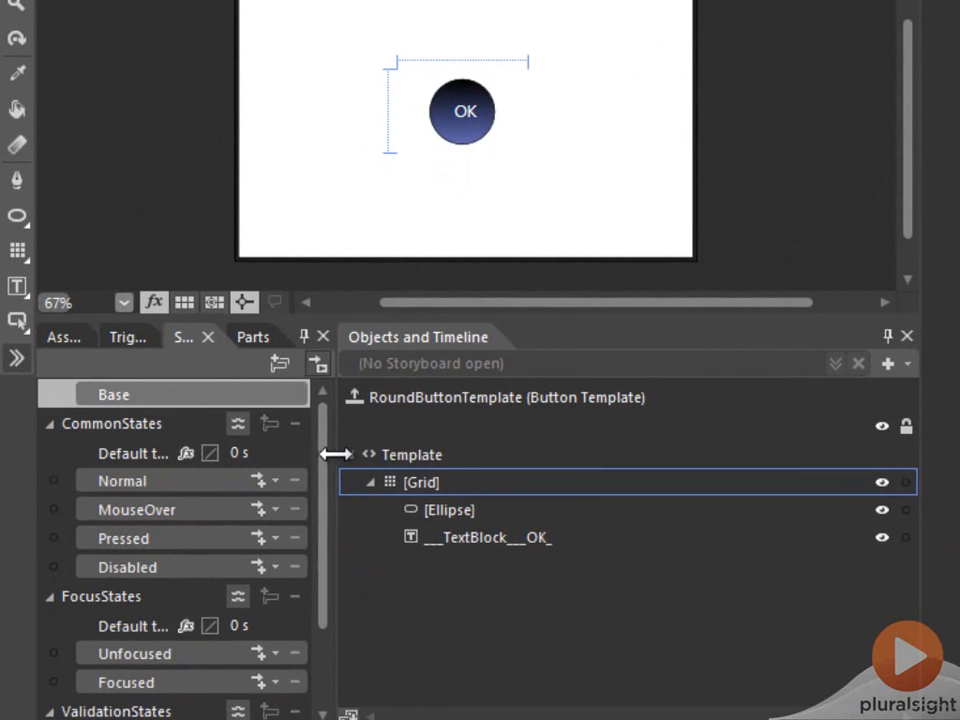
click(152, 489)
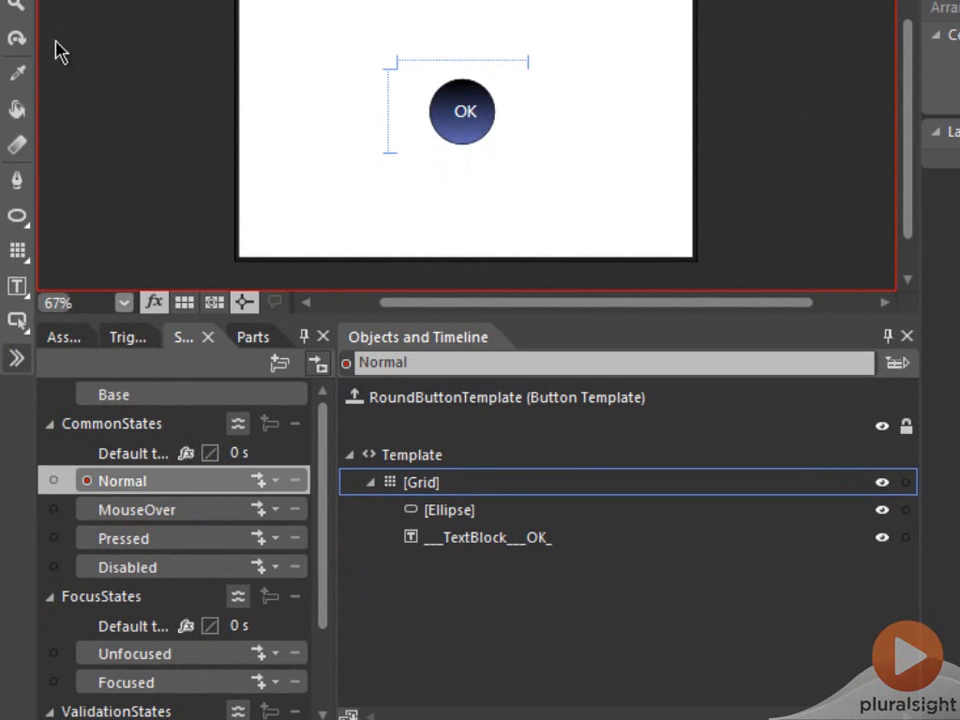
Step: Stop recording the Normal state, then record the MouseOver state with the ellipse scaled to 1.5 in X and Y, ending its recording
click(50, 2)
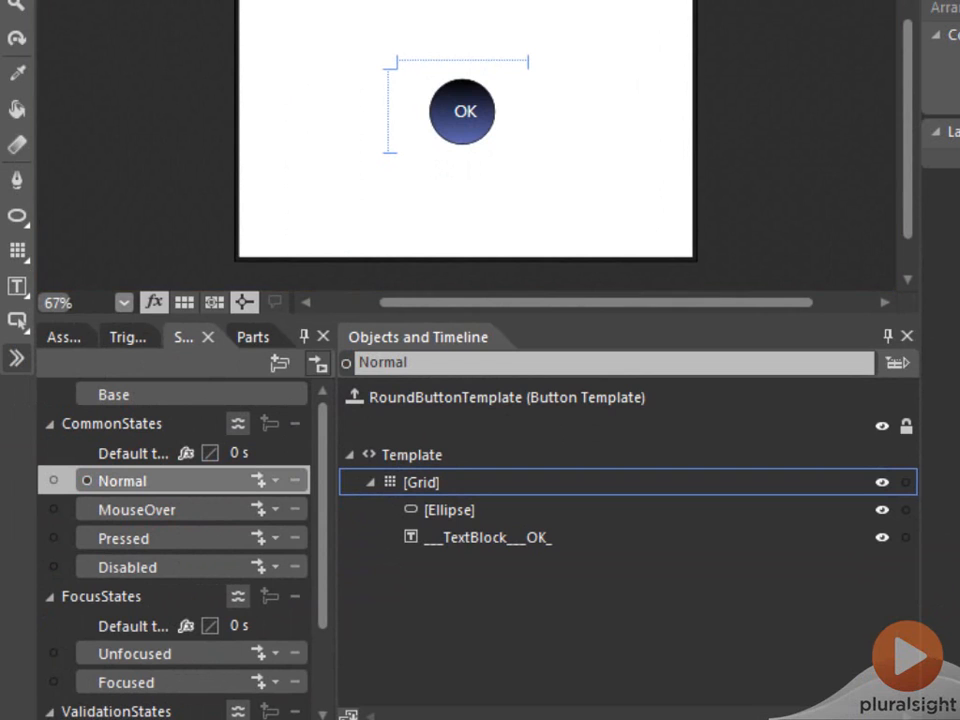
click(165, 512)
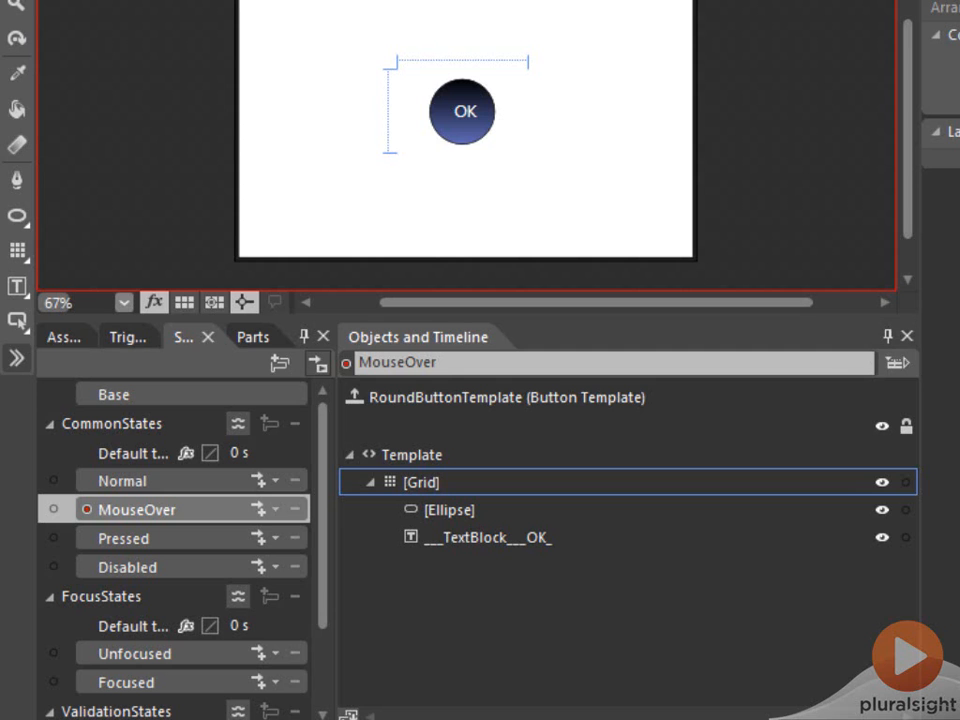
click(476, 150)
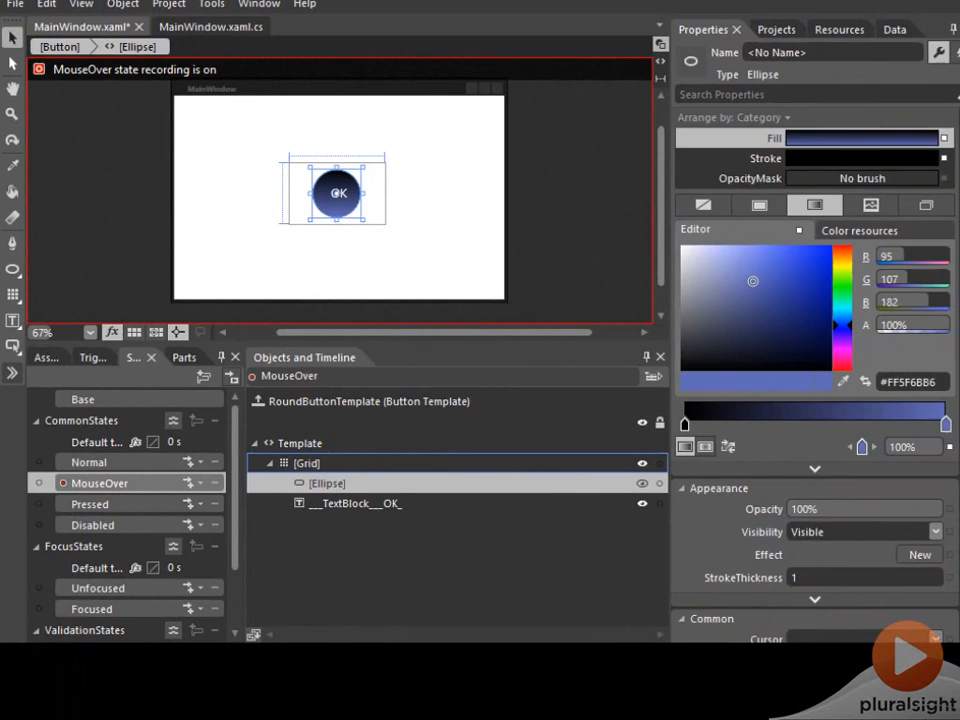
scroll(815, 360, down, 8)
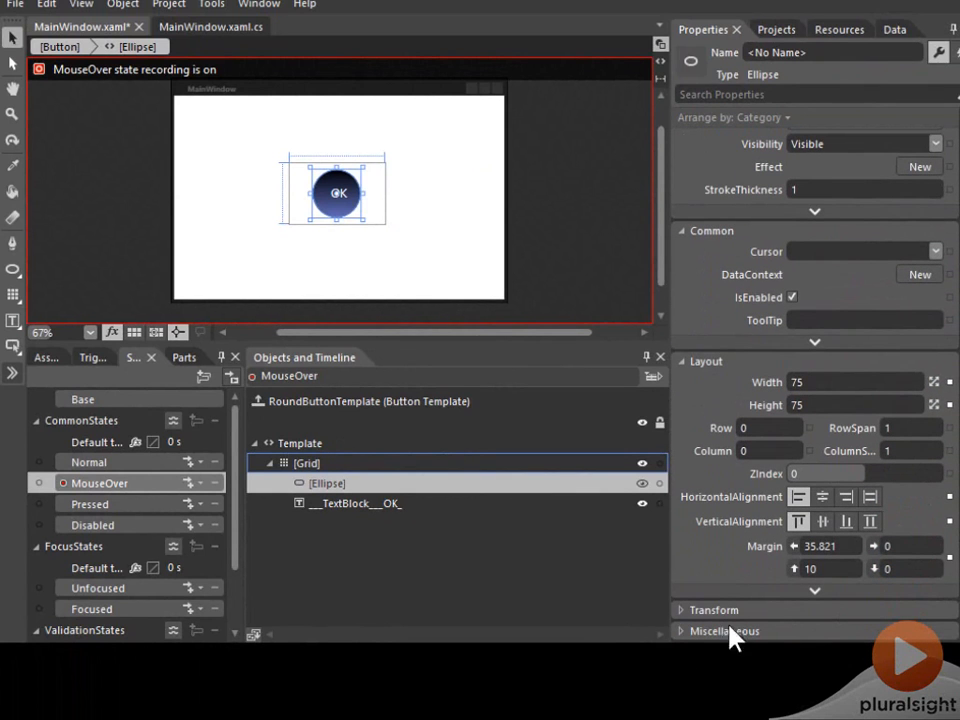
click(685, 620)
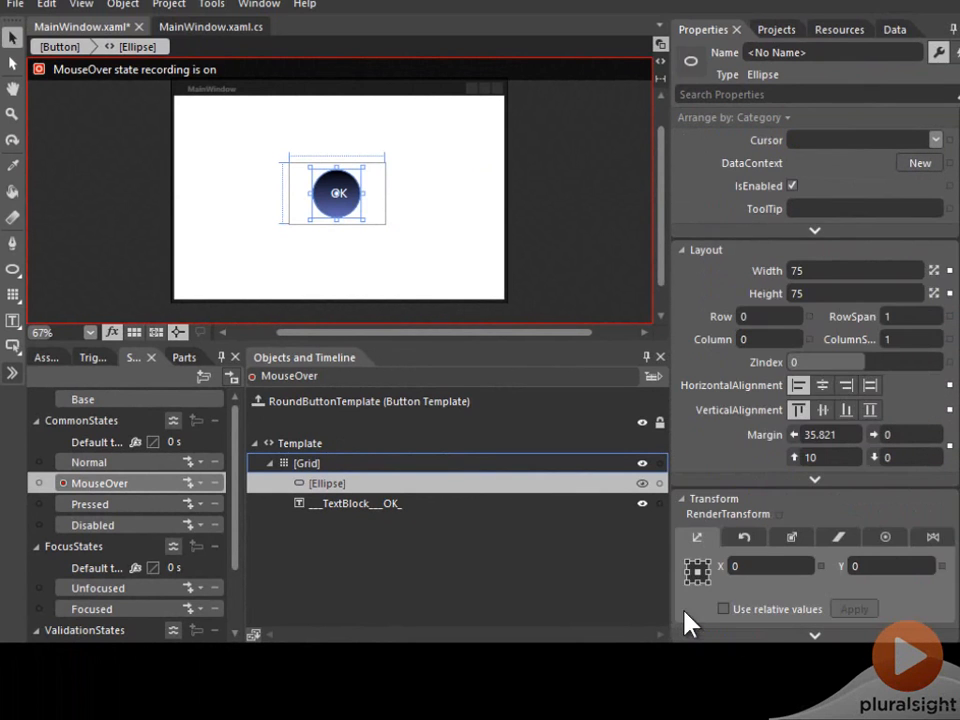
click(791, 539)
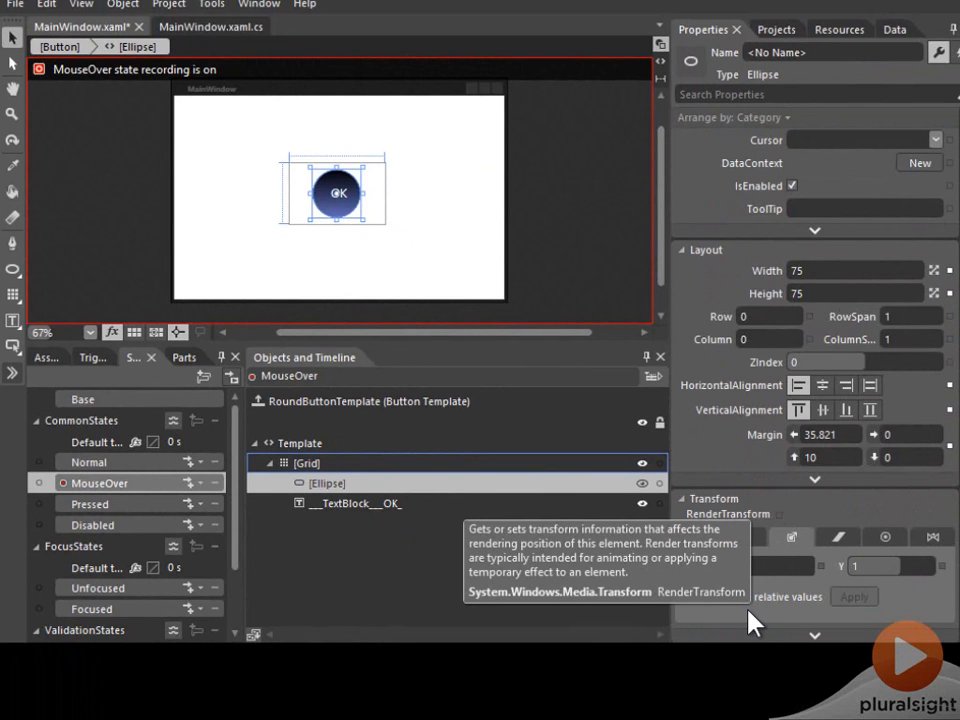
key(Tab)
text(.5)
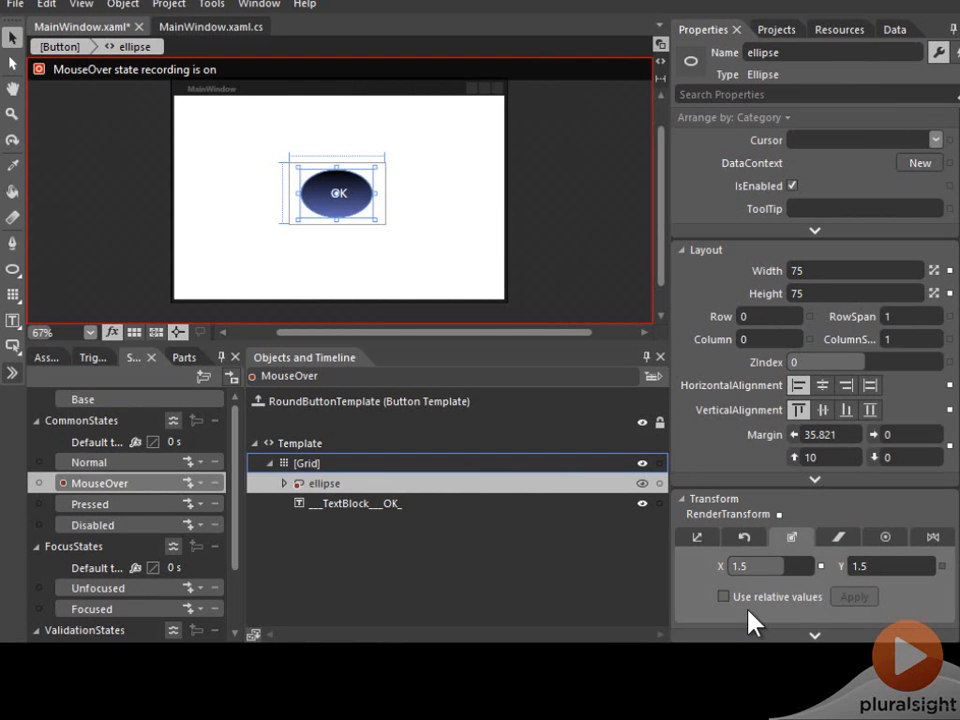
key(Return)
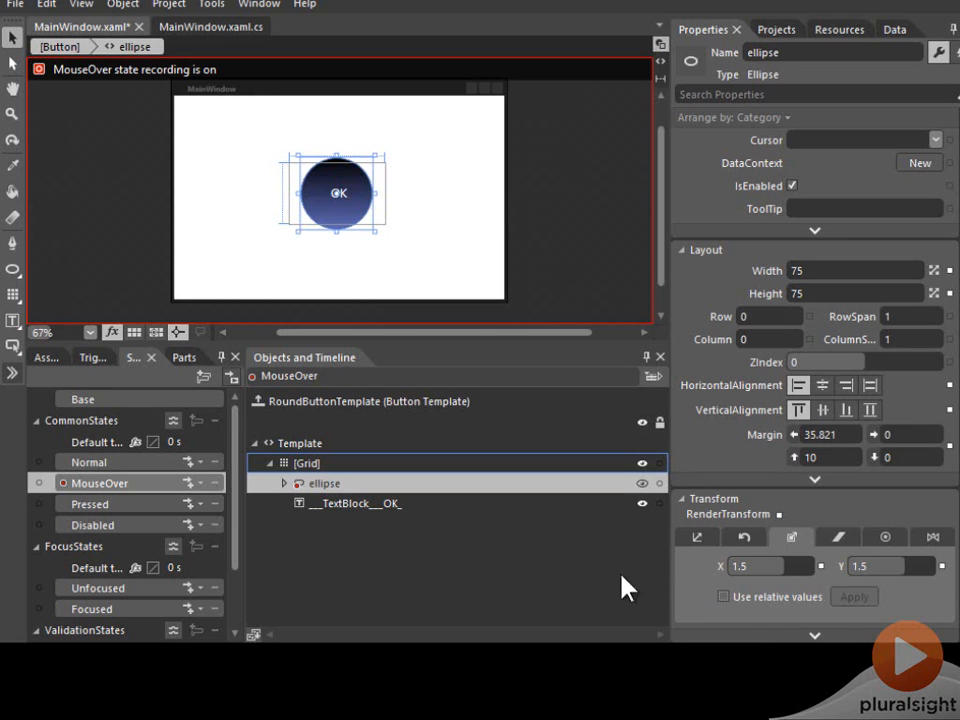
click(39, 69)
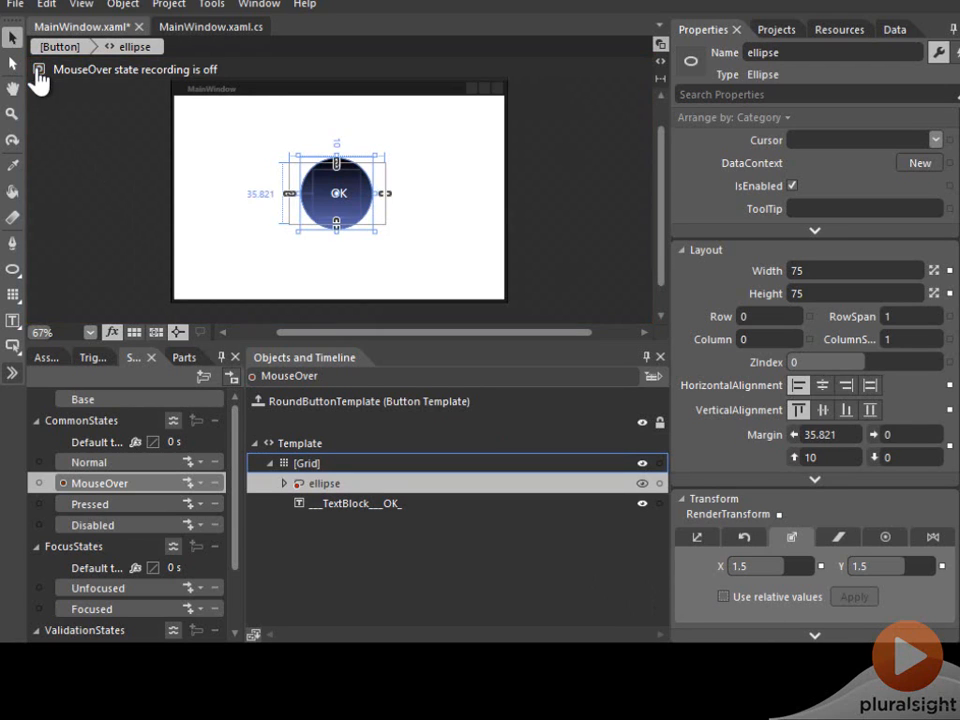
Step: Add a transition from any state to MouseOver (* → MouseOver) with a duration of 0.4 s
click(187, 483)
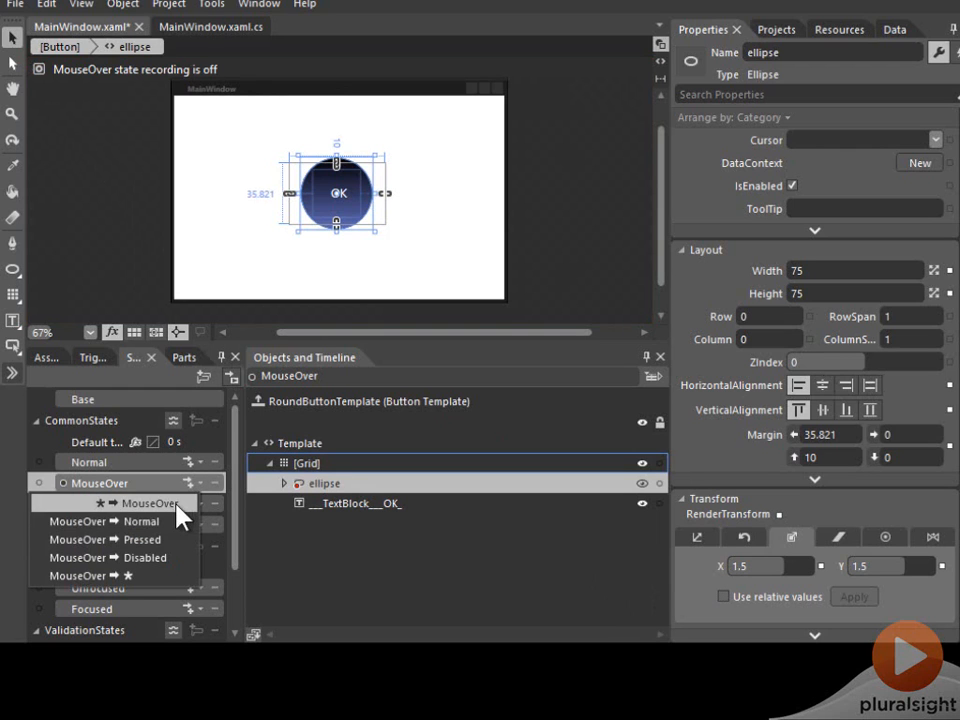
click(172, 503)
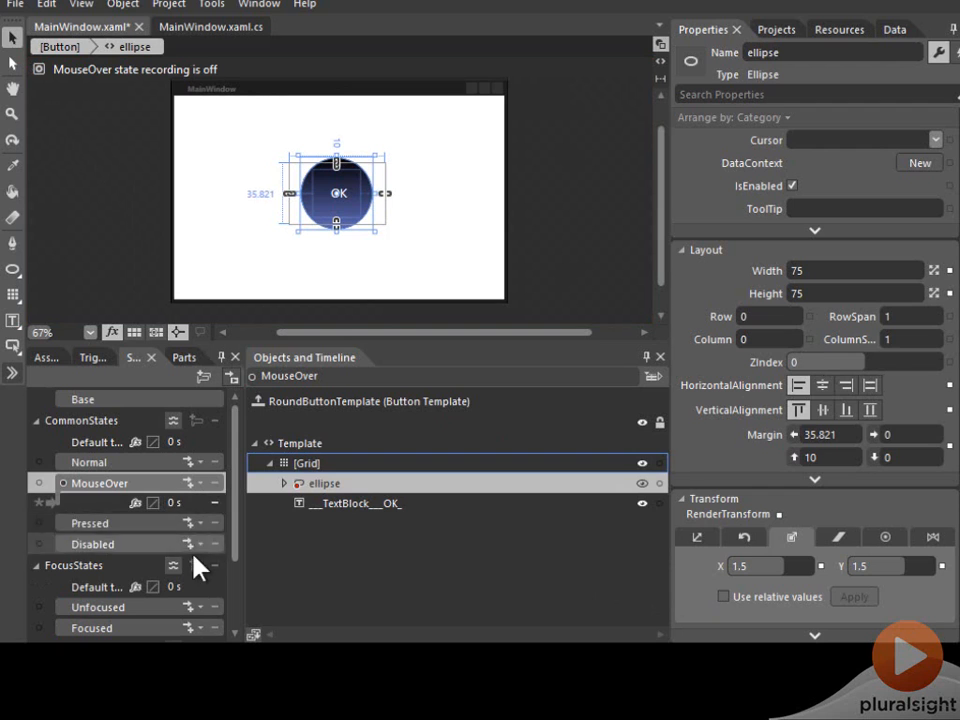
click(172, 503)
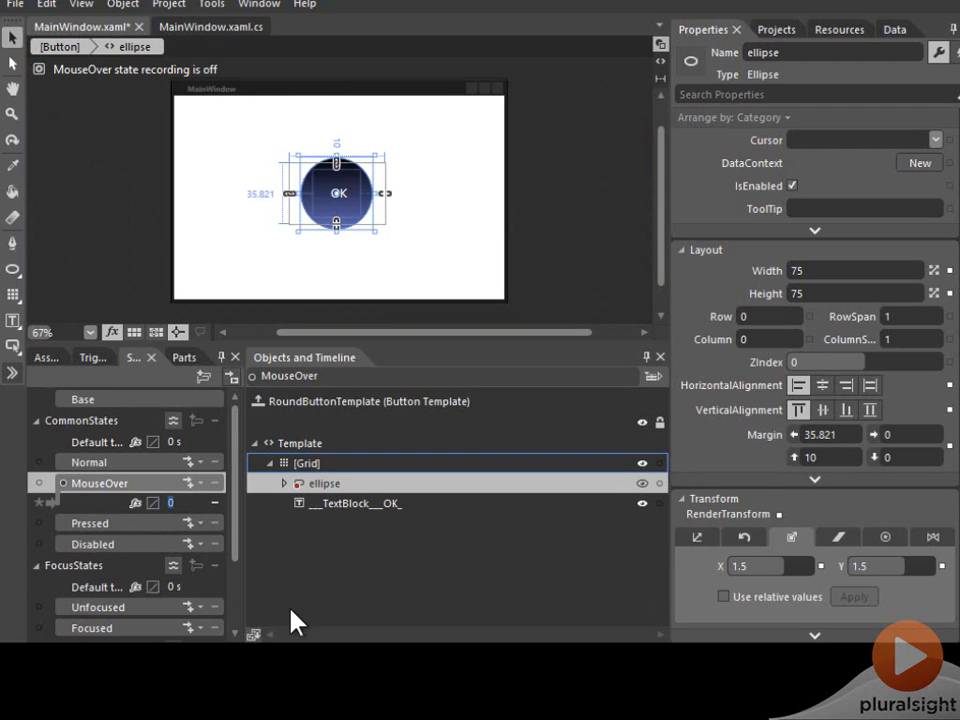
text(0.4)
key(Return)
Step: Add a MouseOver → * transition lasting 0.4 s and remove the MouseOver → Disabled transition
click(189, 487)
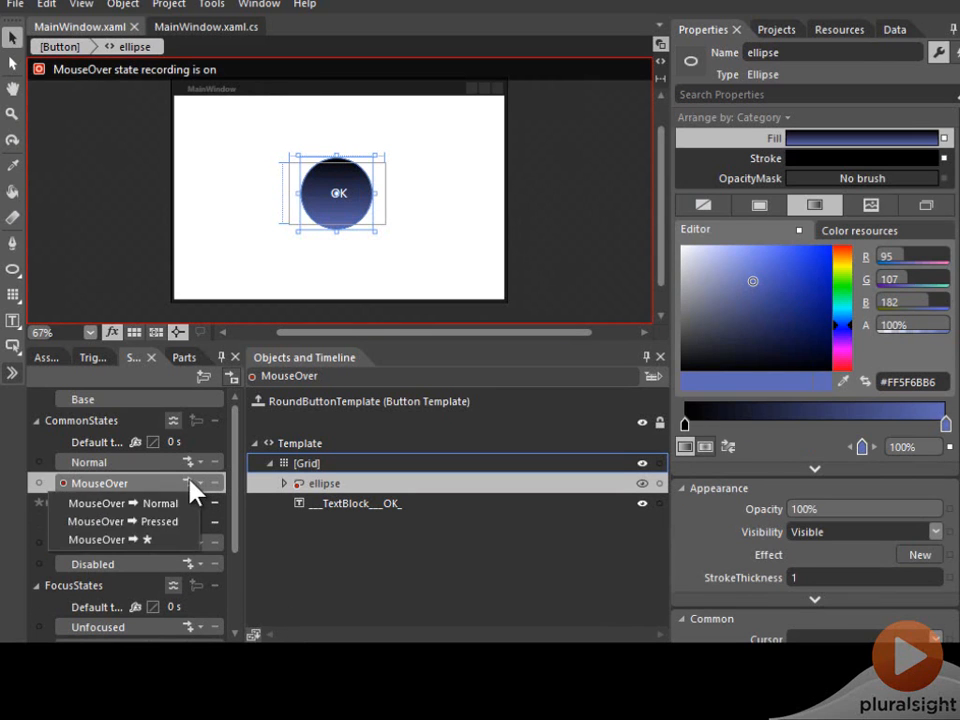
click(153, 541)
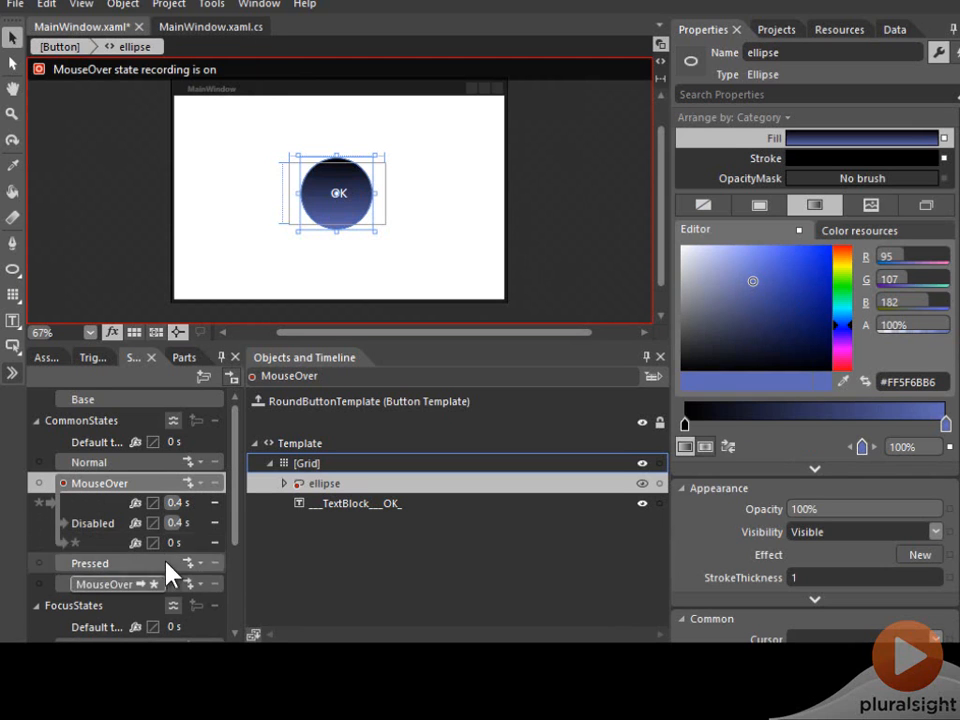
click(172, 542)
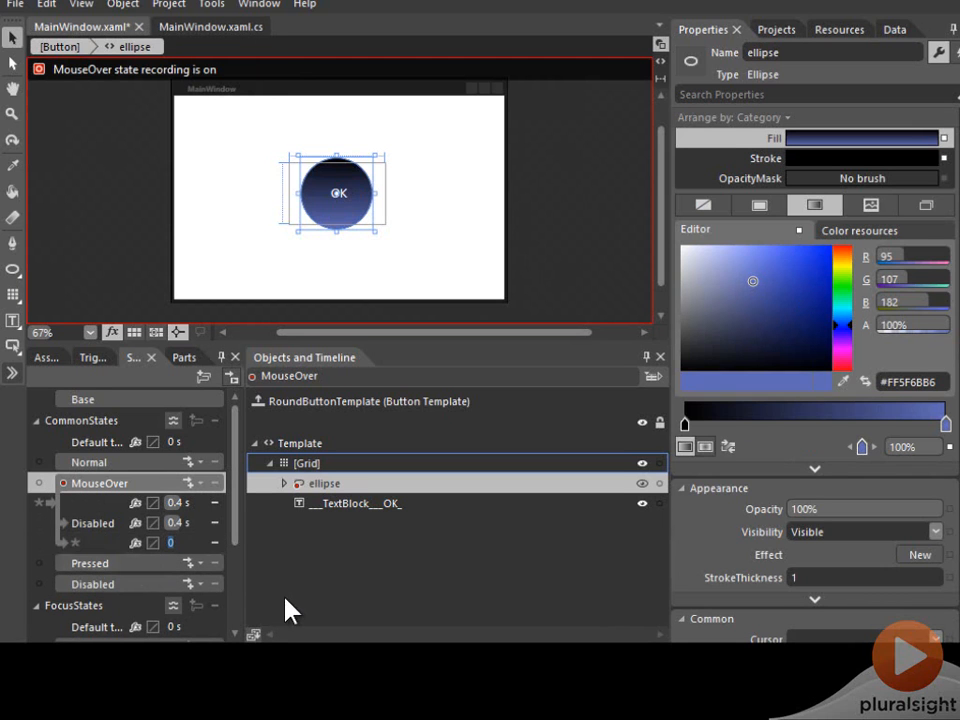
text(0.4)
key(Return)
click(215, 522)
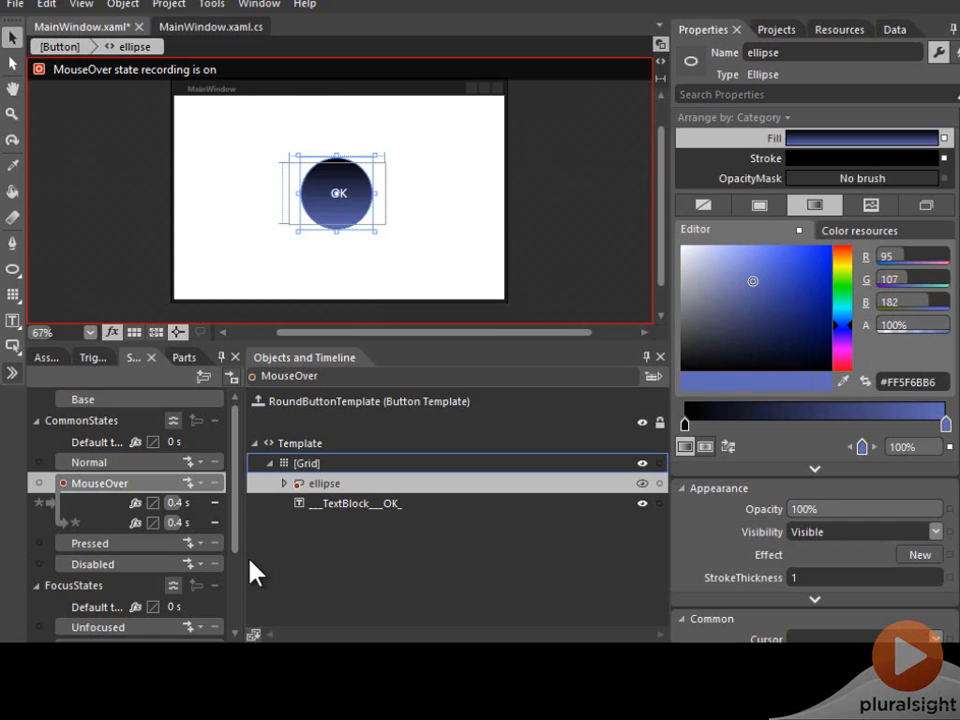
Step: Run the project to test the round button's mouse-over effect, and close the test window
click(169, 5)
click(148, 282)
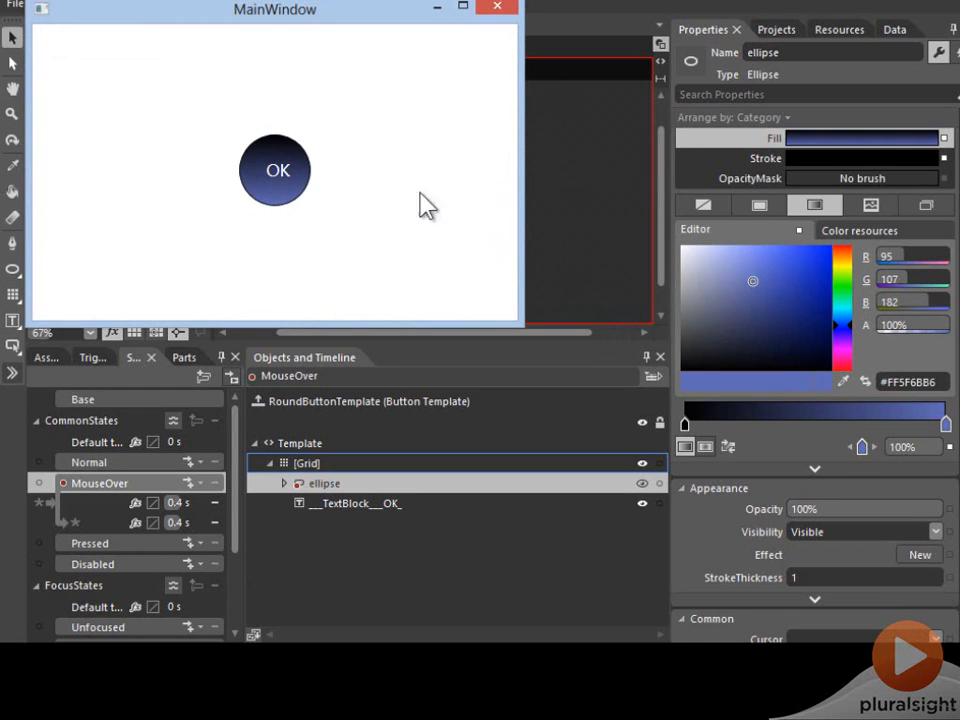
click(505, 10)
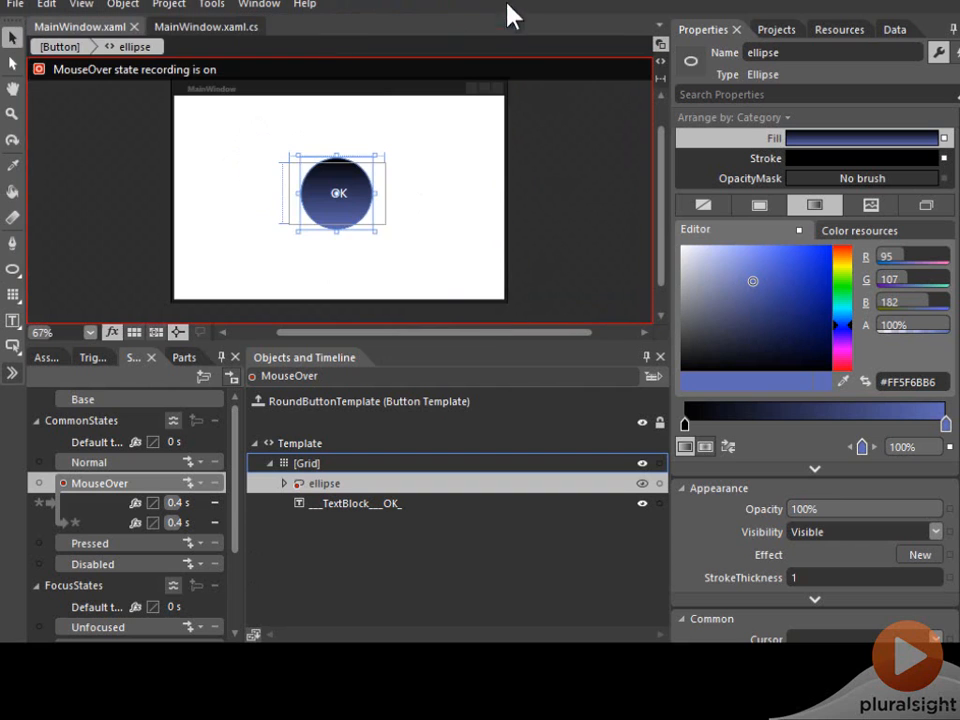
Step: Record the Pressed state with the OK text block rotated to an angle of 45, and stop recording
click(135, 543)
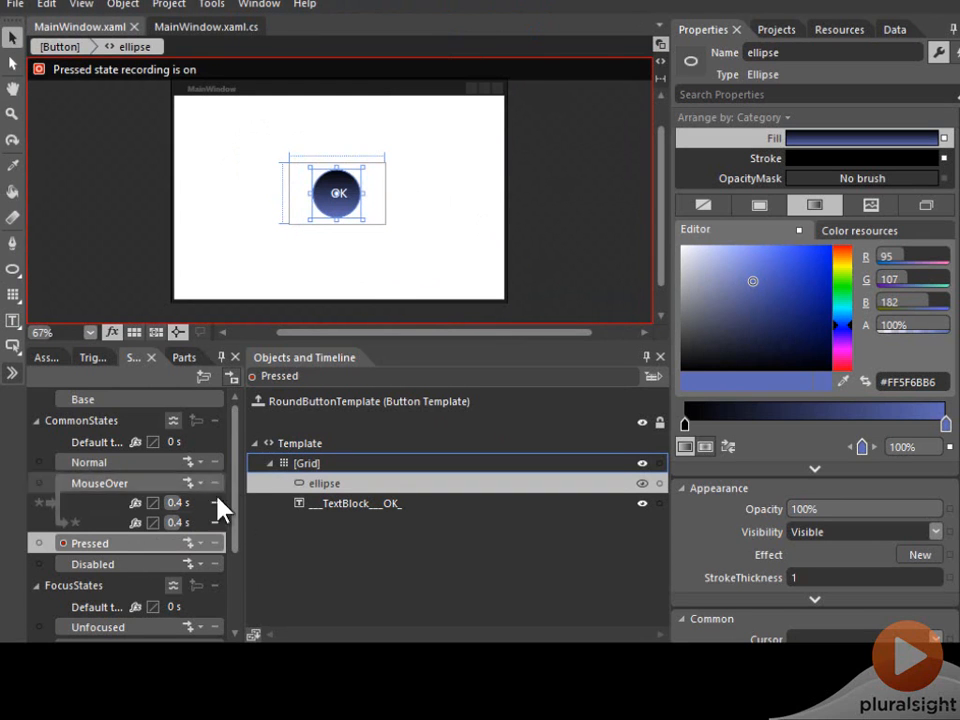
click(323, 504)
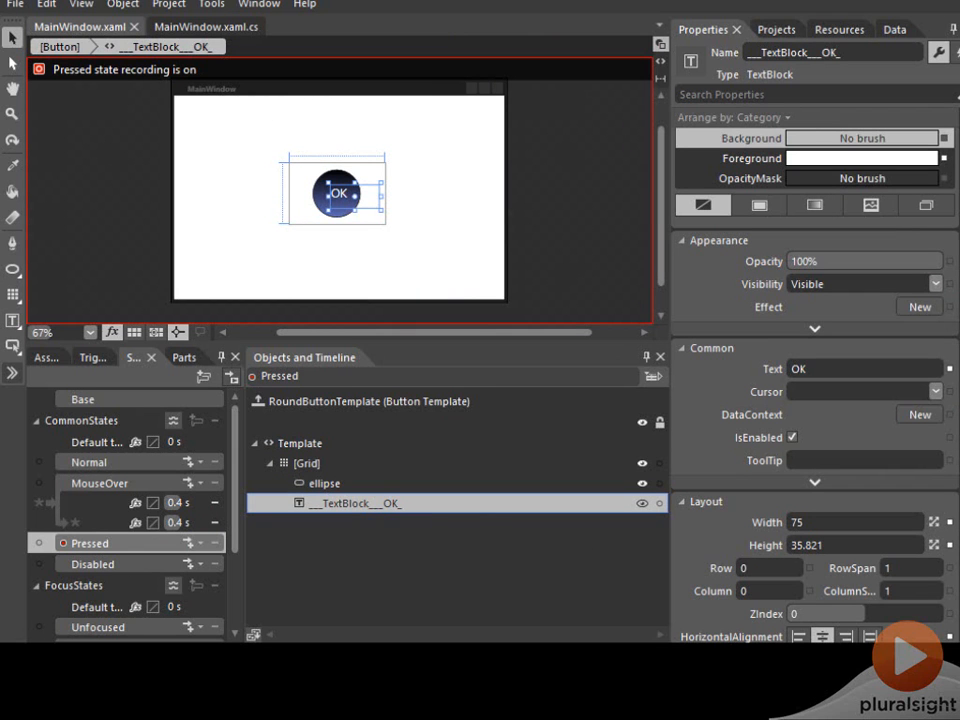
scroll(815, 400, down, 5)
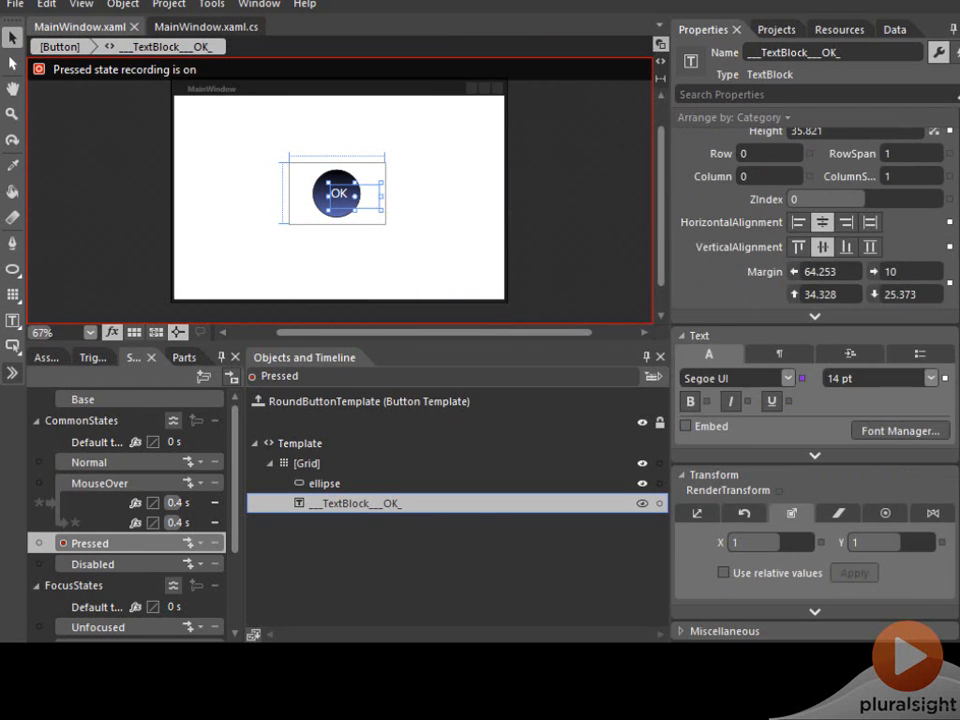
click(744, 513)
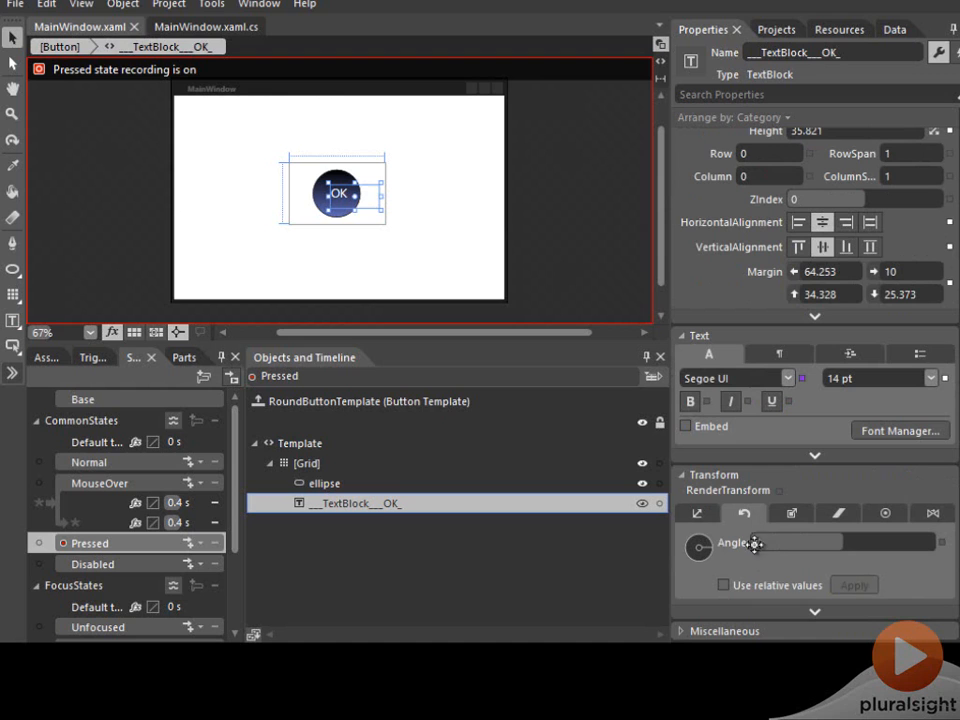
click(757, 542)
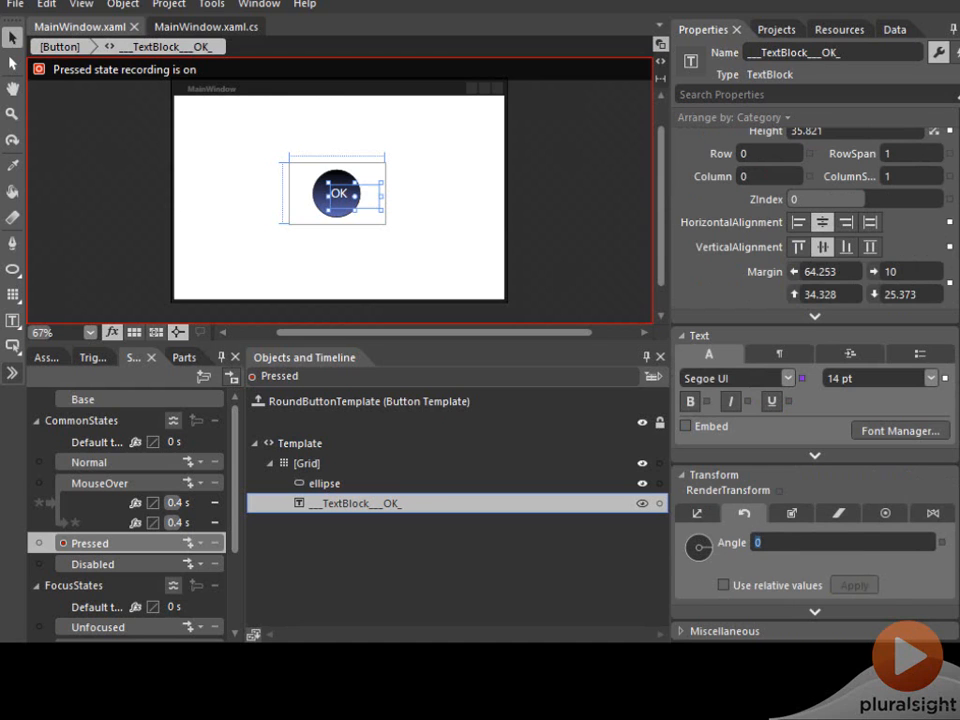
key(Return)
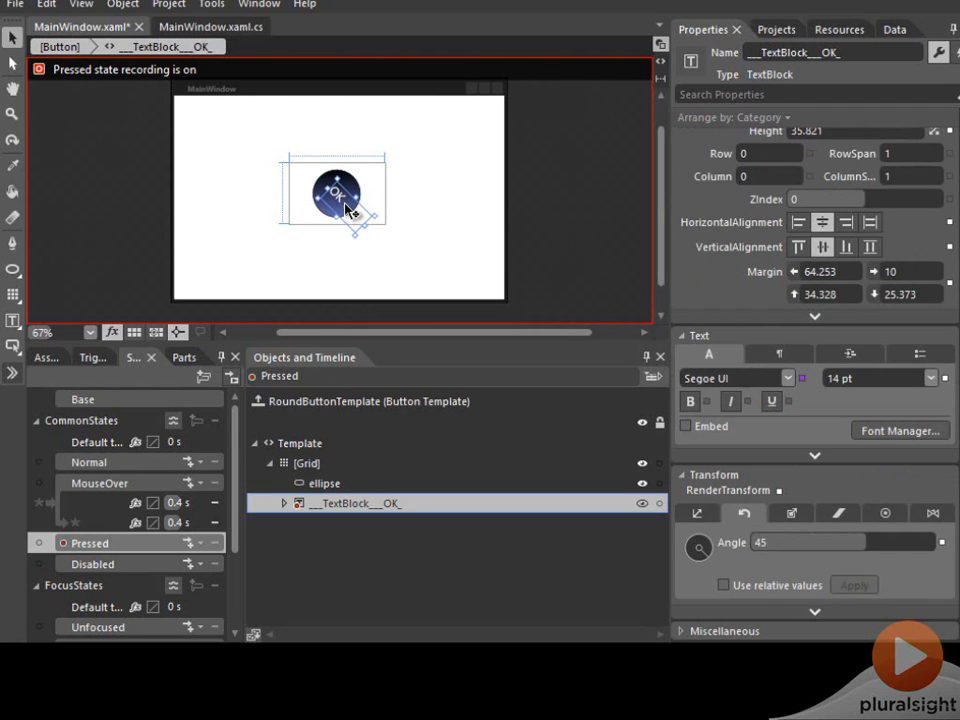
click(39, 70)
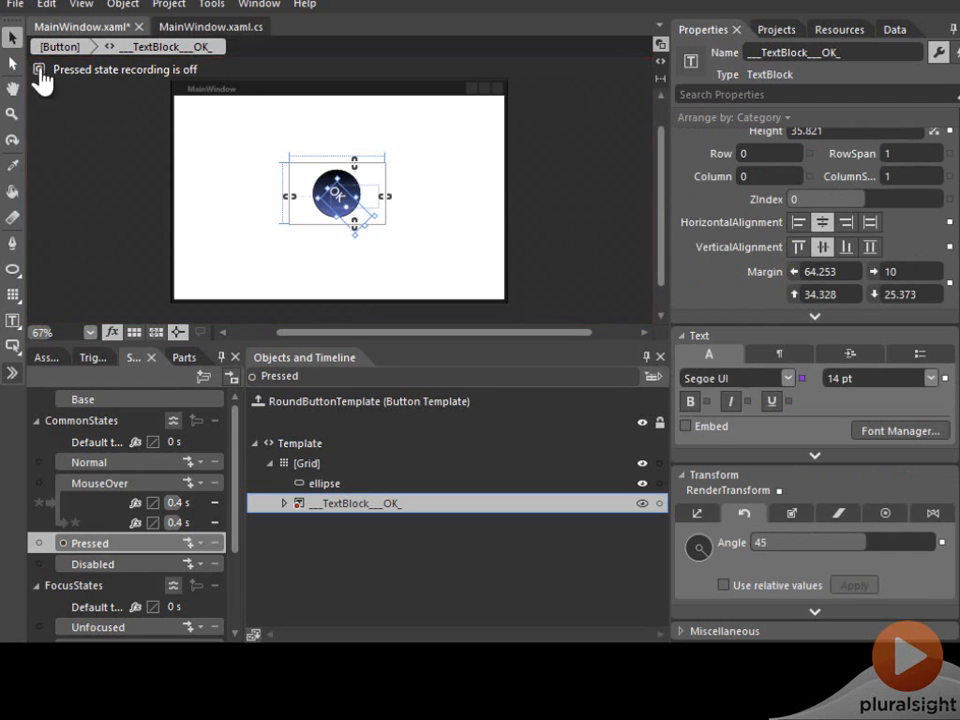
Step: Add a transition from any state to Pressed (* → Pressed) with a duration of 0.3 s
click(189, 545)
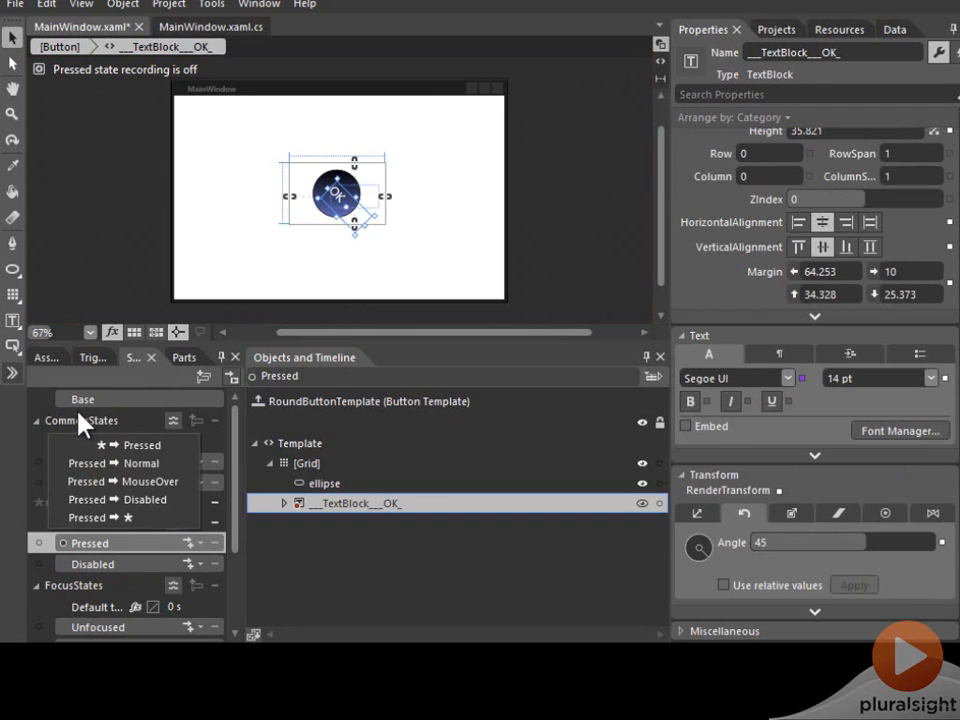
click(108, 448)
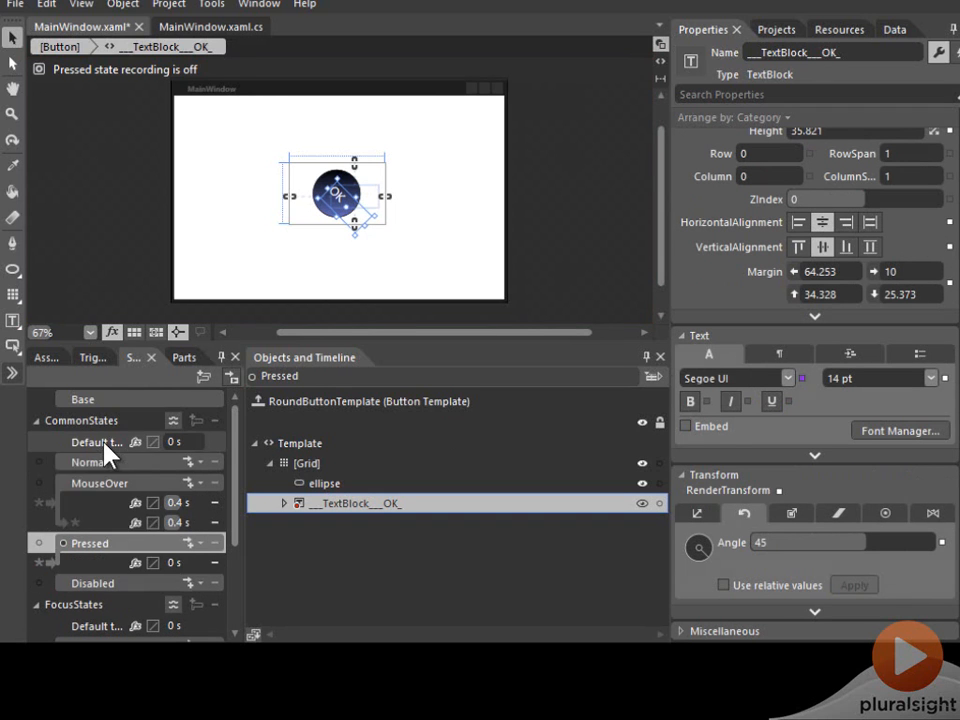
click(170, 563)
text(0.3)
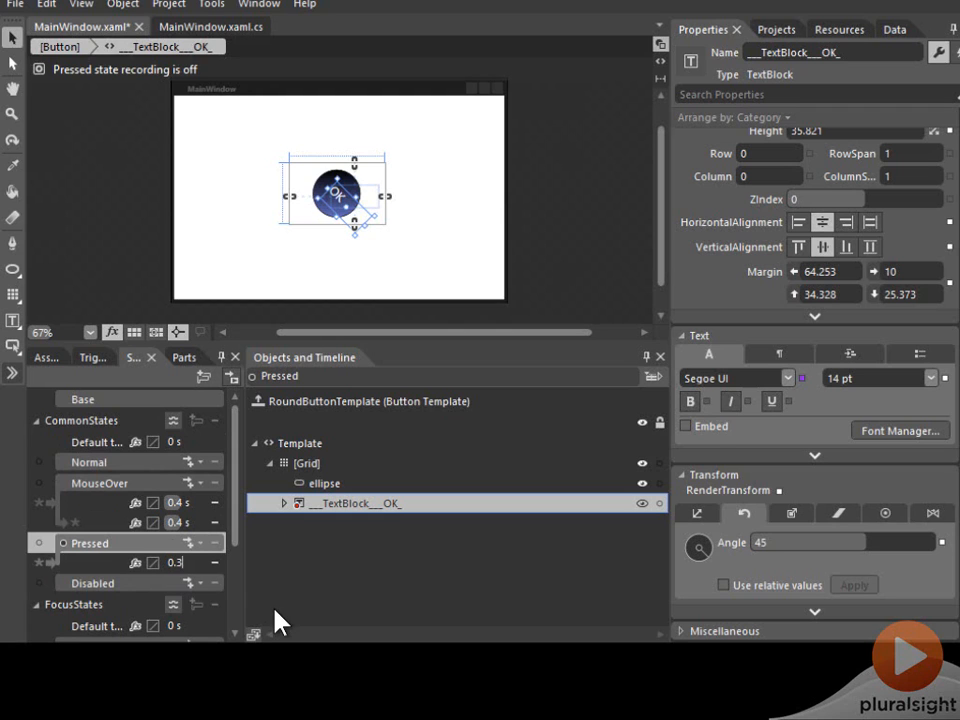
Step: Add a transition from Pressed to any state (Pressed → *) and open its duration for editing
click(187, 543)
click(129, 615)
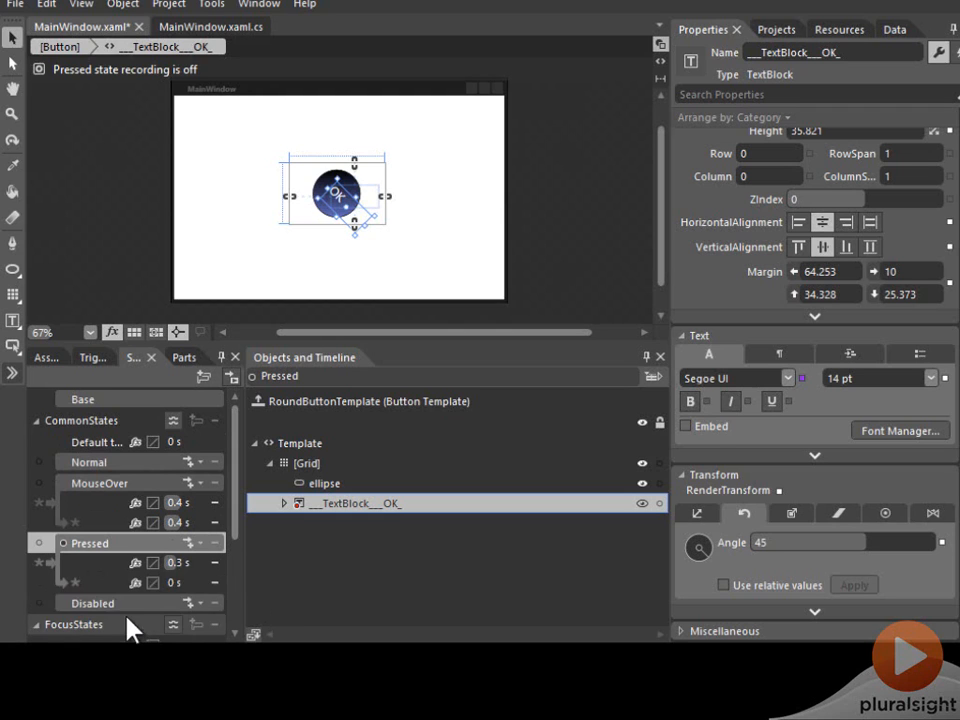
click(171, 583)
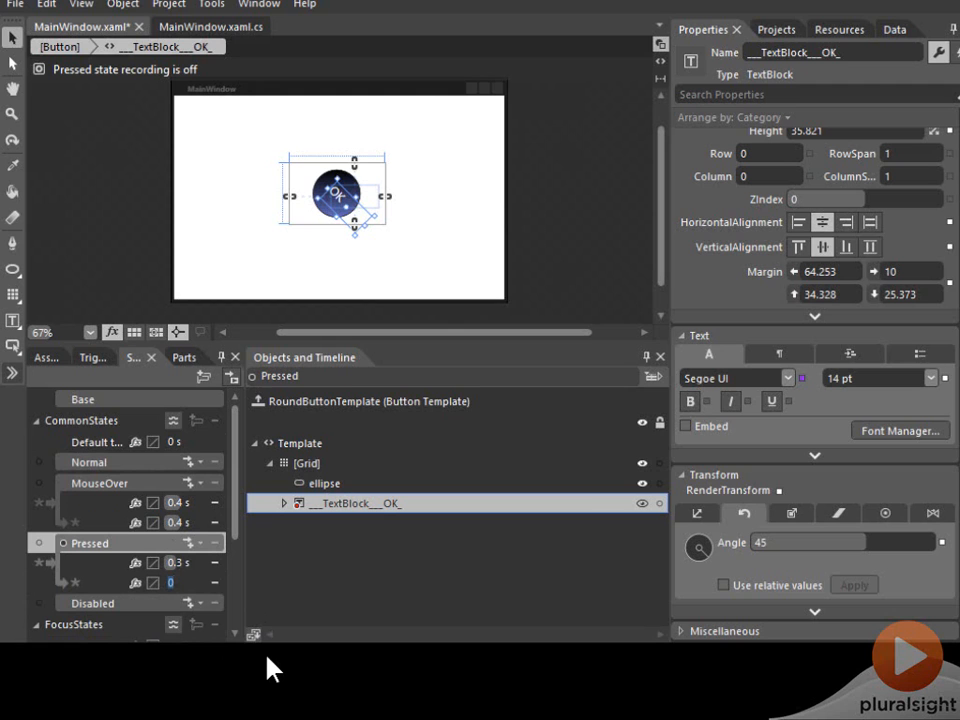
Step: Run the project, test the mouse-over and pressed effects on the OK button, and close the test window
click(169, 5)
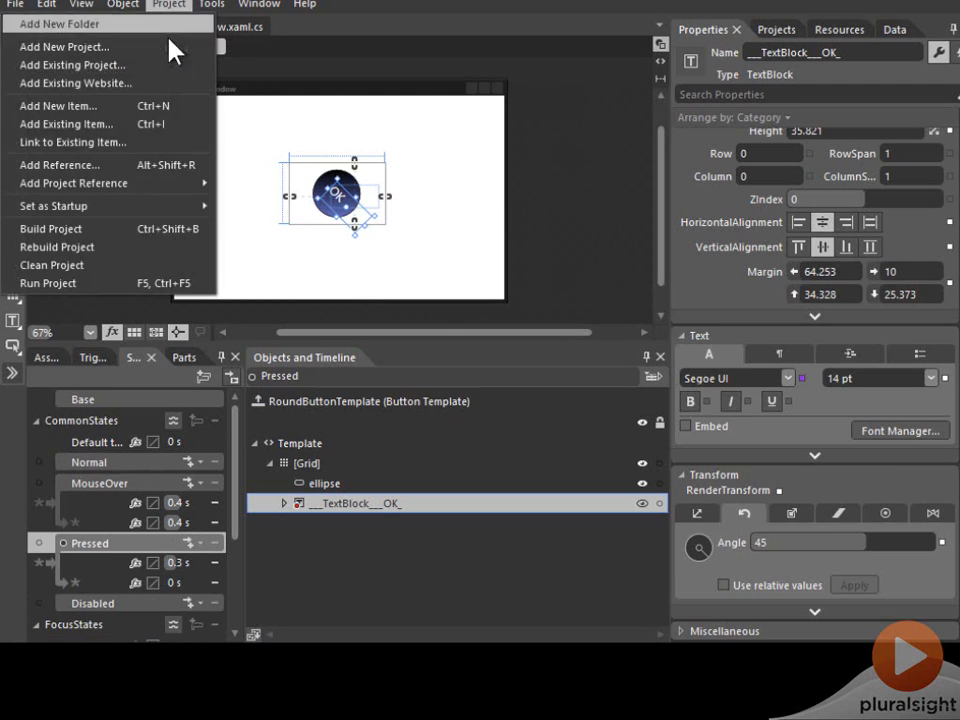
click(152, 281)
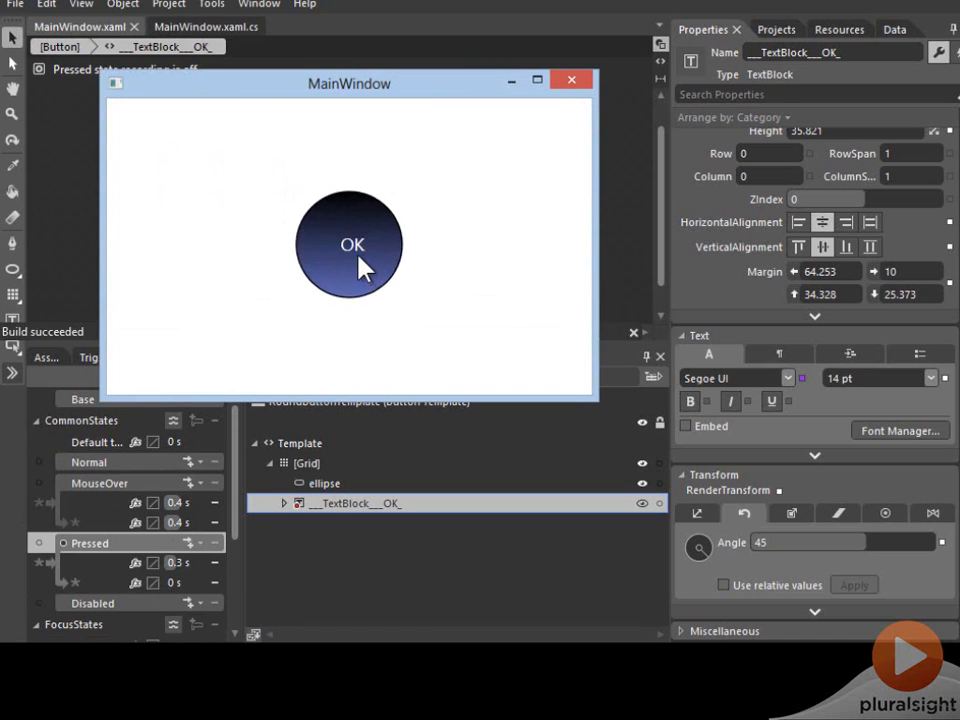
click(358, 267)
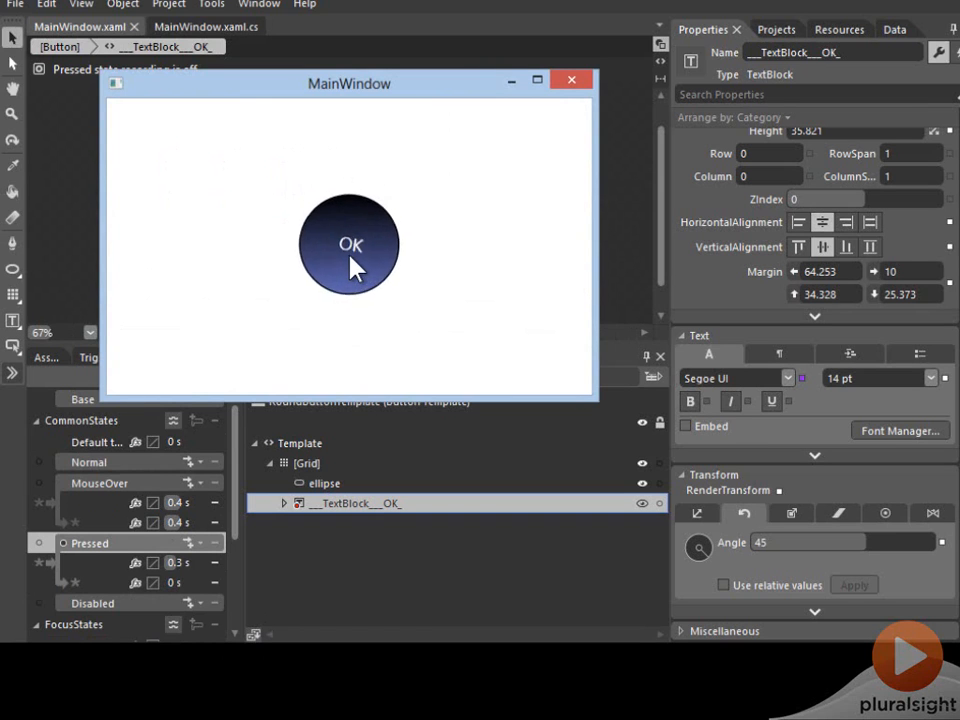
click(355, 268)
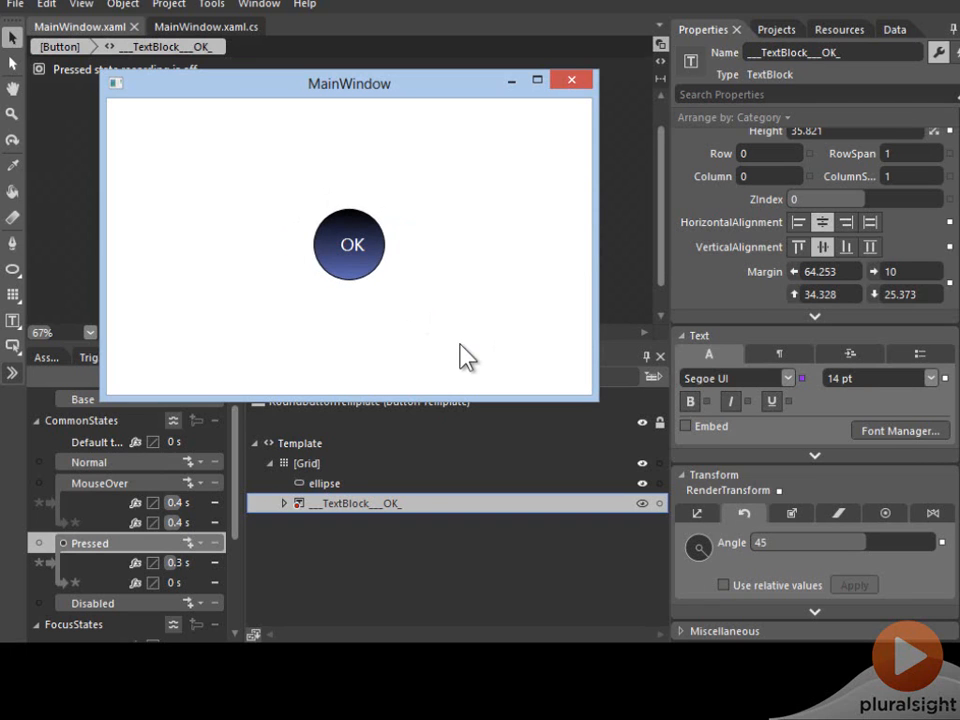
click(573, 89)
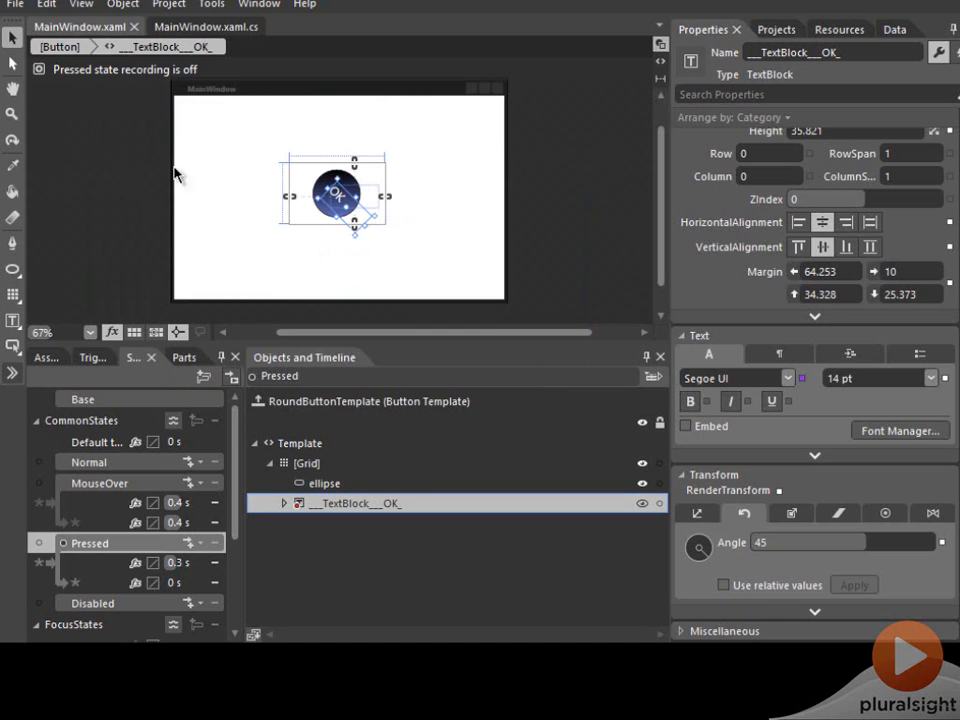
Step: Return to window-level editing, move the OK button to the window's lower left, and draw a second button to its right
click(76, 45)
drag(346, 221, 265, 283)
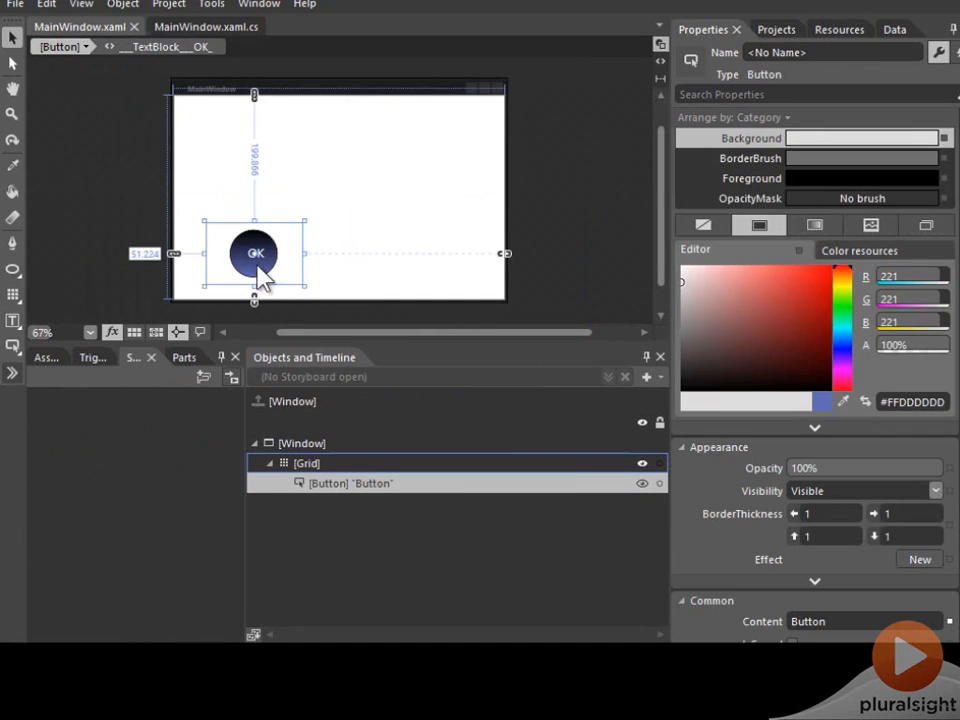
click(12, 346)
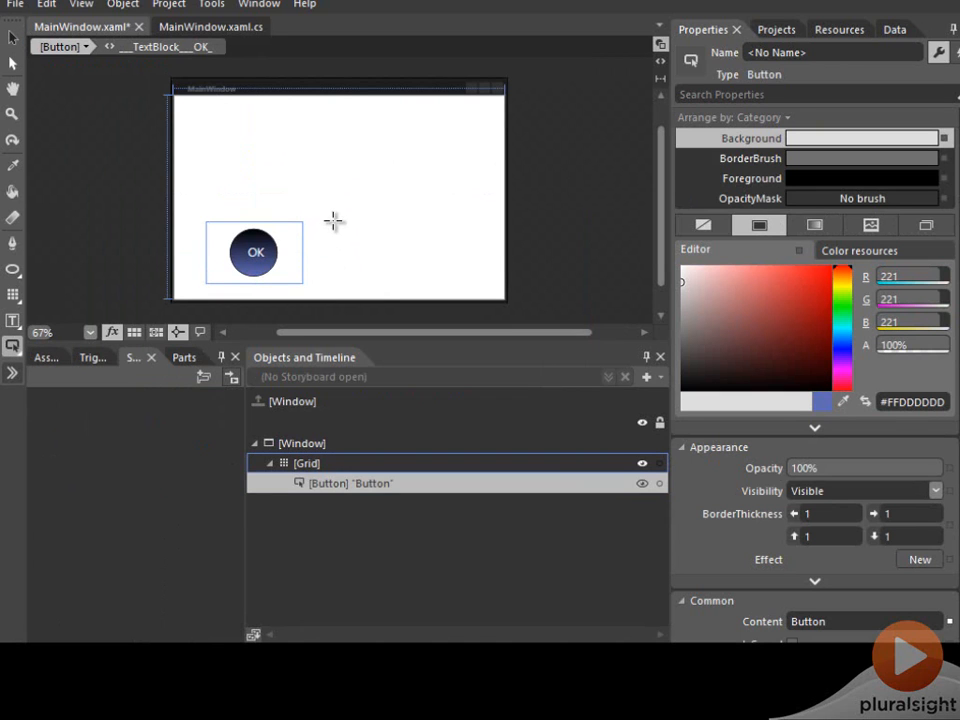
mouse_move(328, 221)
mouse_down()
mouse_move(326, 253)
mouse_move(408, 284)
mouse_up()
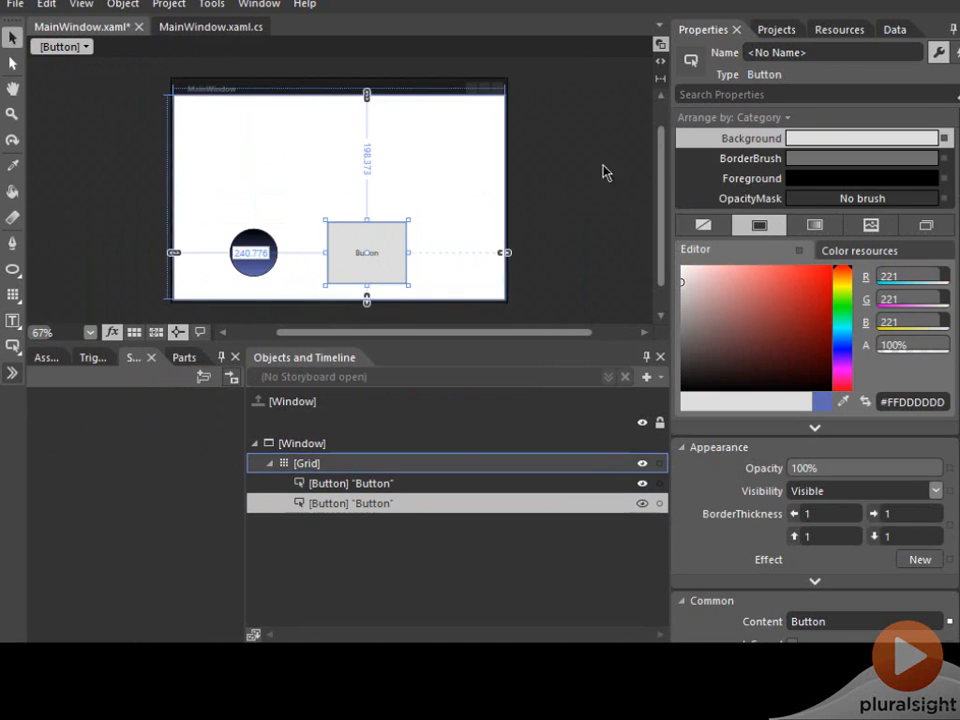
Step: Apply the existing RoundButtonTemplate resource to the second button as its template
click(838, 30)
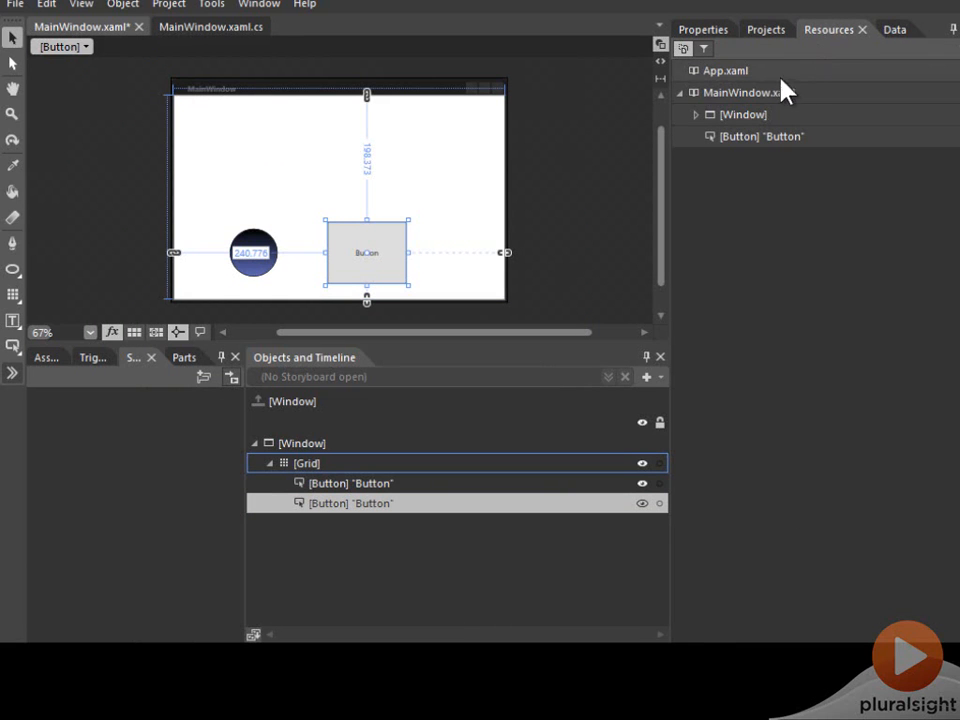
click(732, 136)
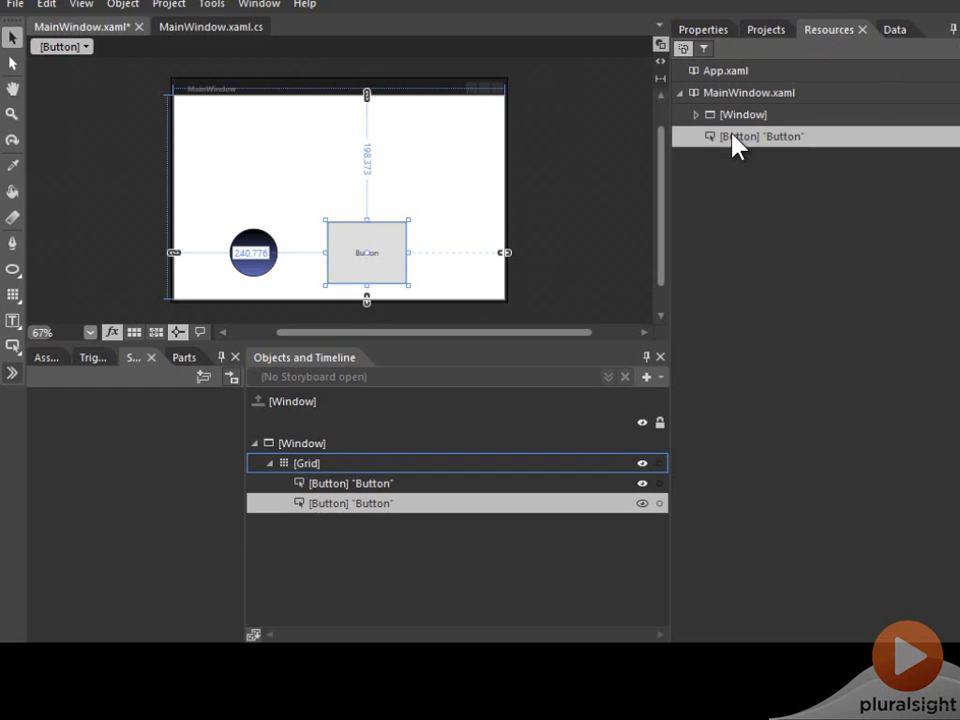
right_click(380, 263)
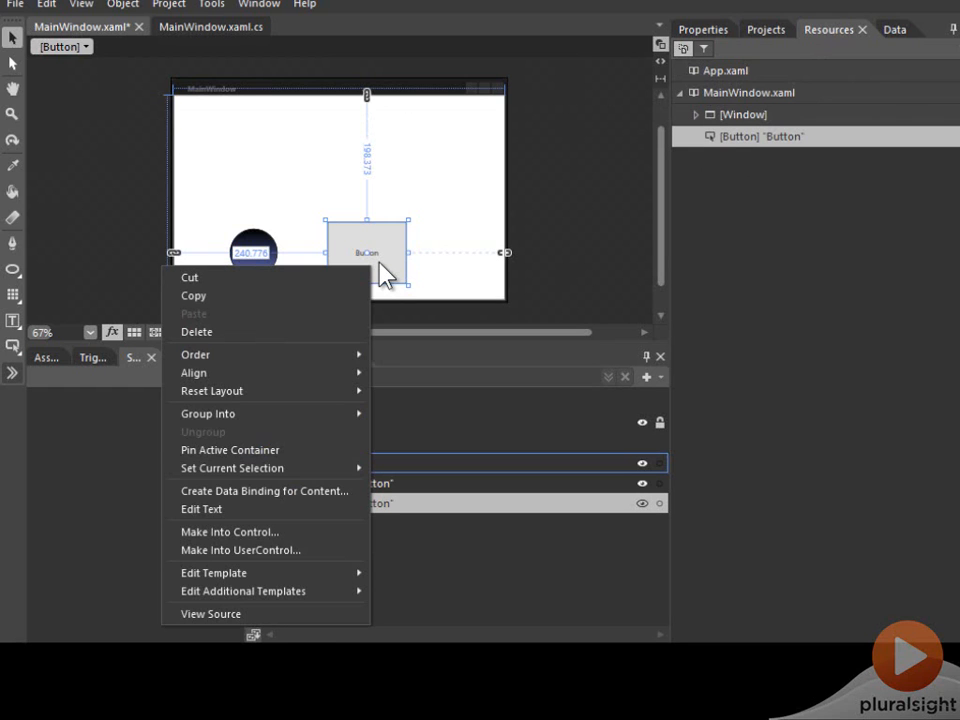
mouse_move(360, 574)
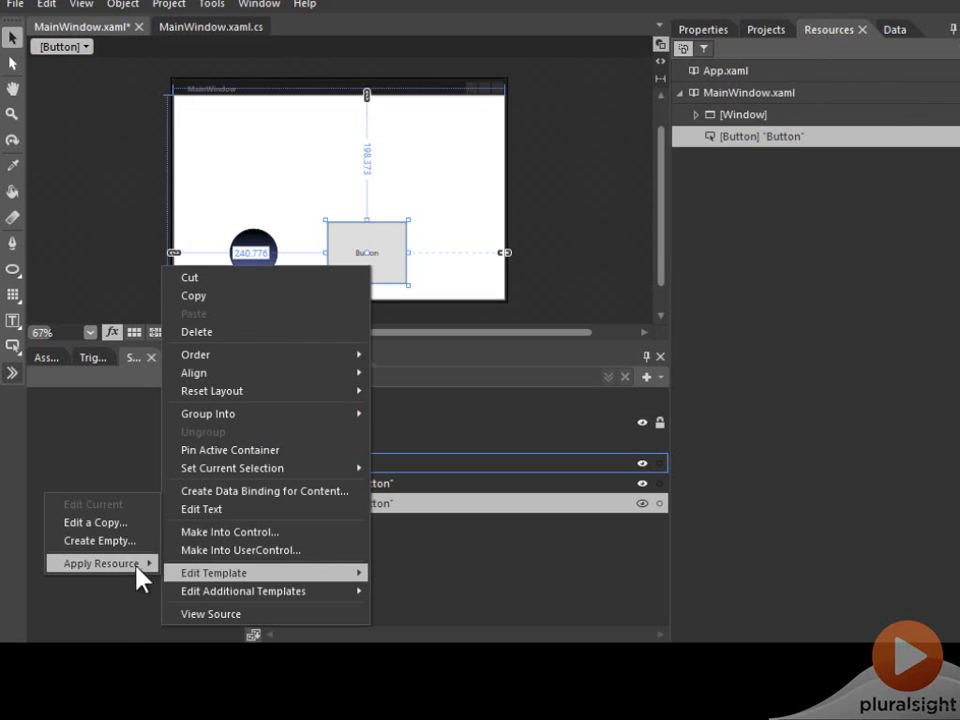
mouse_move(132, 576)
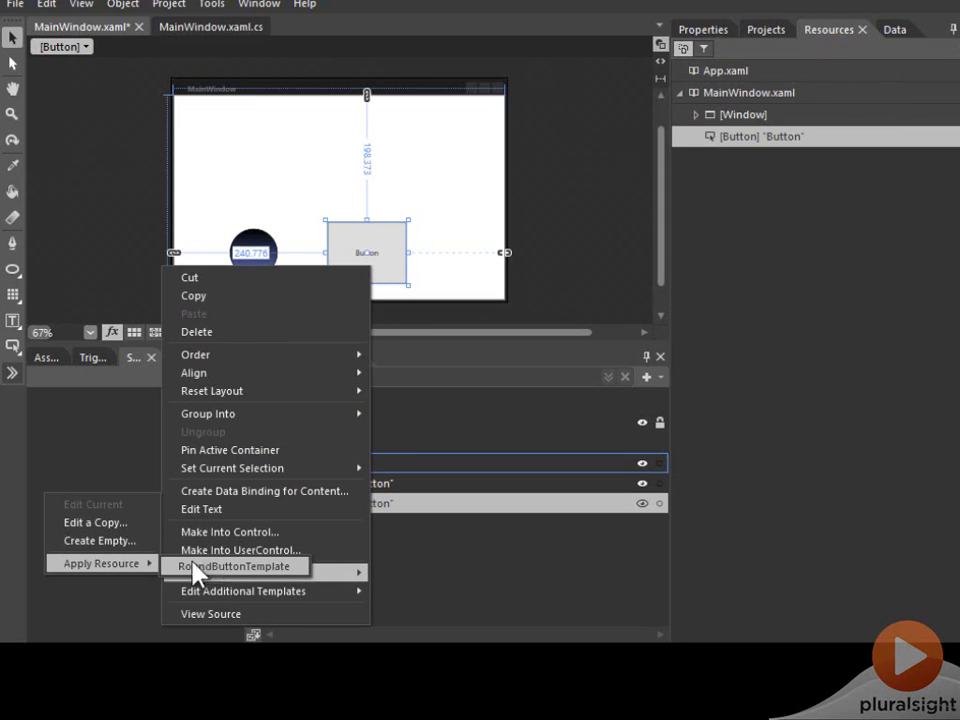
click(178, 566)
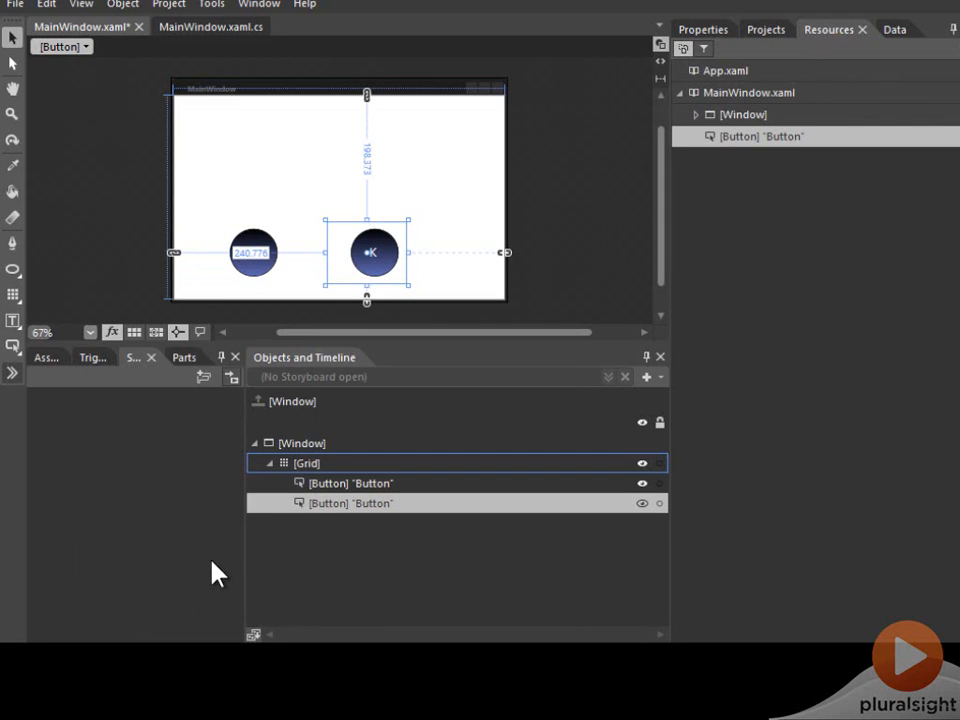
Step: Run the project and test the mouse-over and pressed effects on both round buttons
click(434, 288)
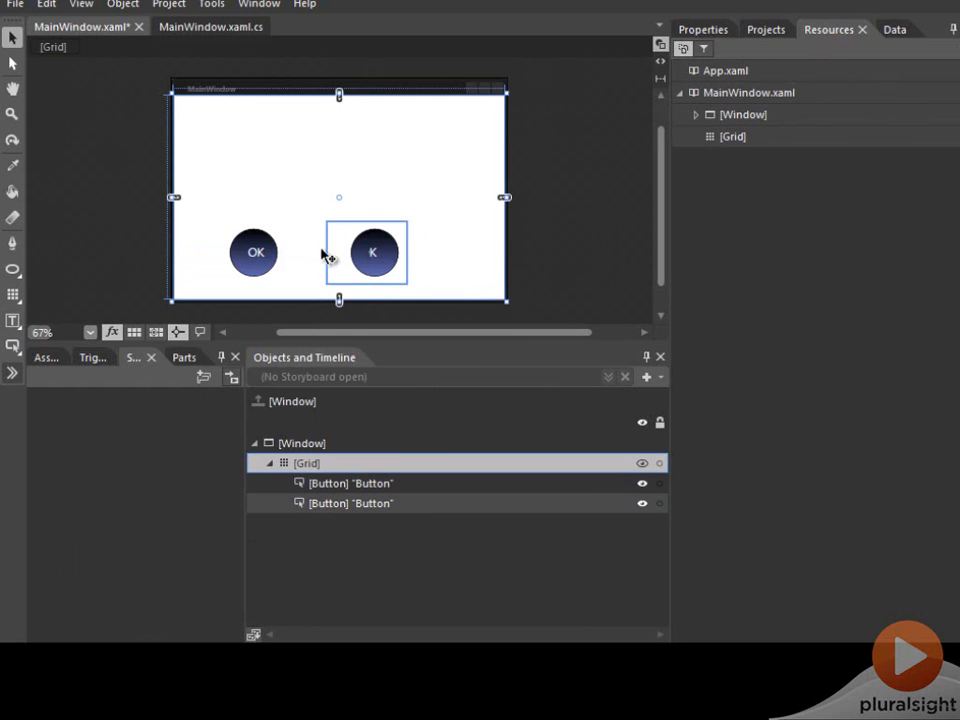
click(170, 5)
click(120, 283)
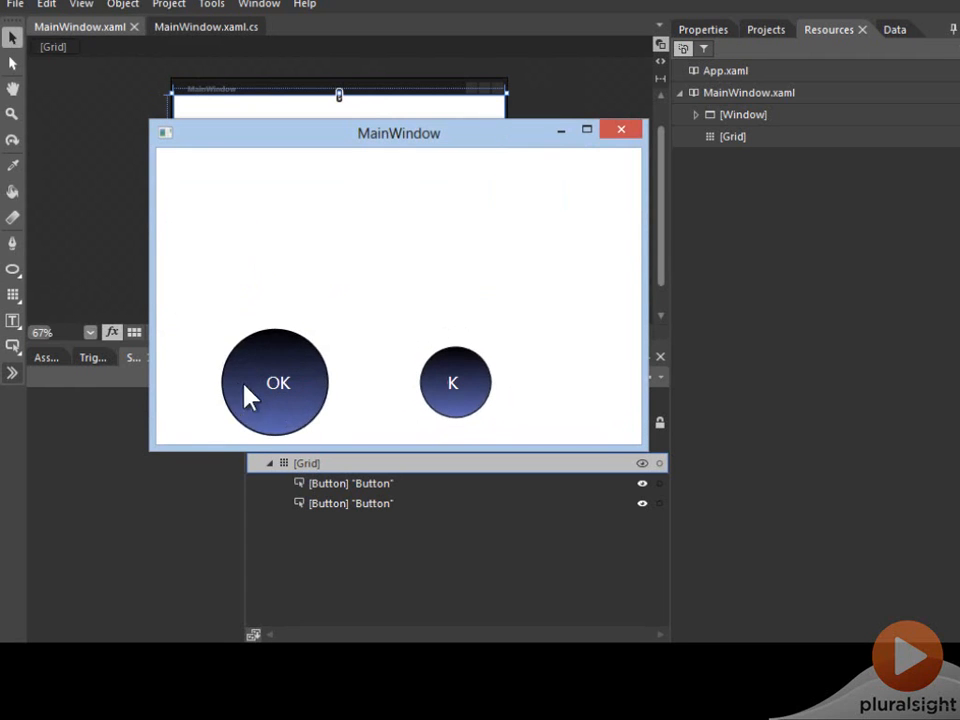
click(441, 383)
click(310, 385)
Step: Examine the XAML of MainWindow.xaml in an enlarged code view, from the control template's visual states to the two Button elements
click(660, 61)
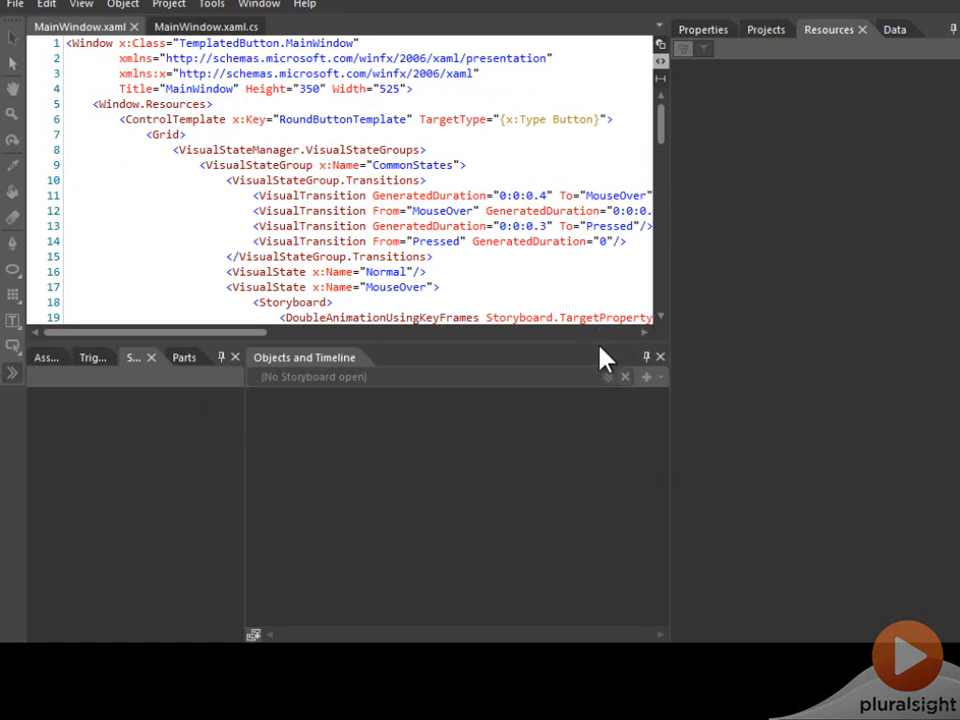
drag(598, 343, 559, 626)
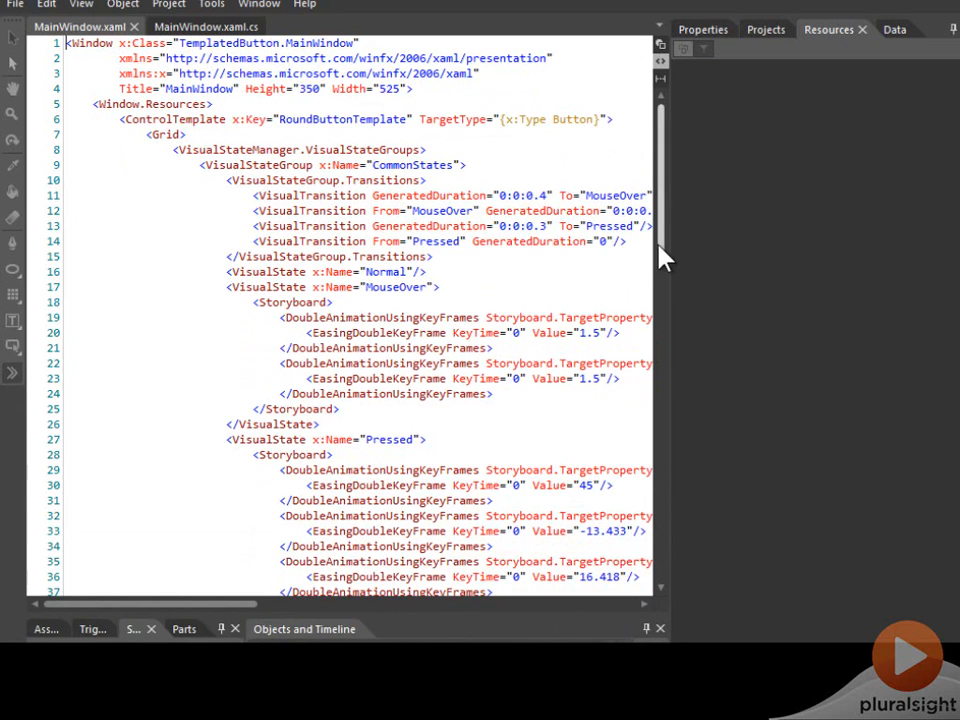
drag(660, 253, 656, 455)
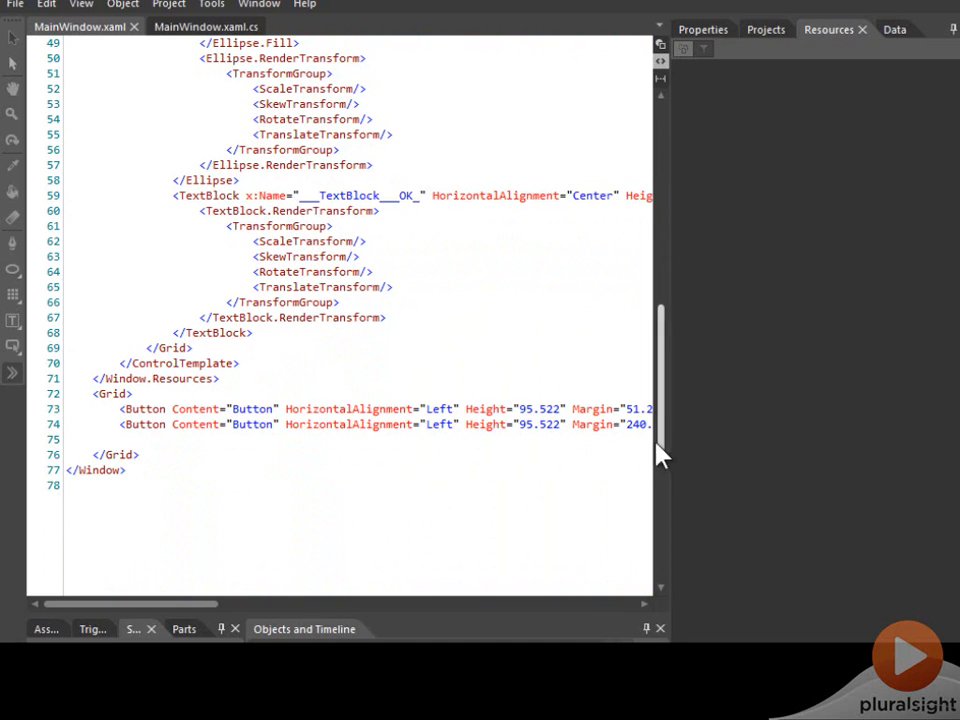
drag(203, 605, 188, 630)
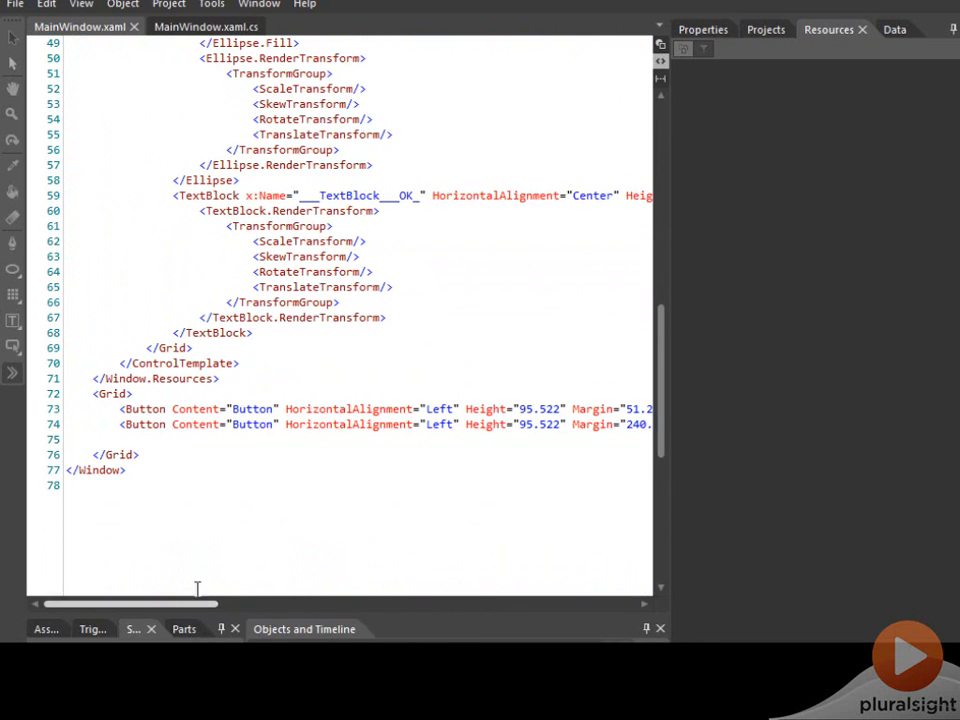
drag(662, 414, 664, 180)
Step: Switch to Visual Studio and open the TemplatedButton solution from the Pluralsight folder under Projects
click(15, 4)
click(32, 184)
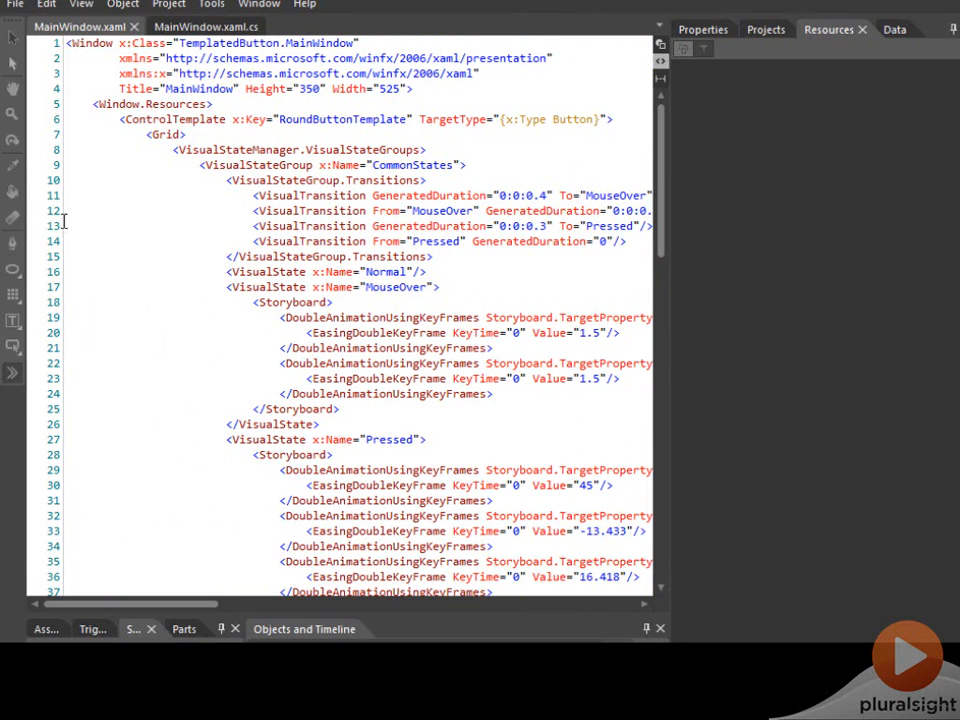
mouse_move(959, 5)
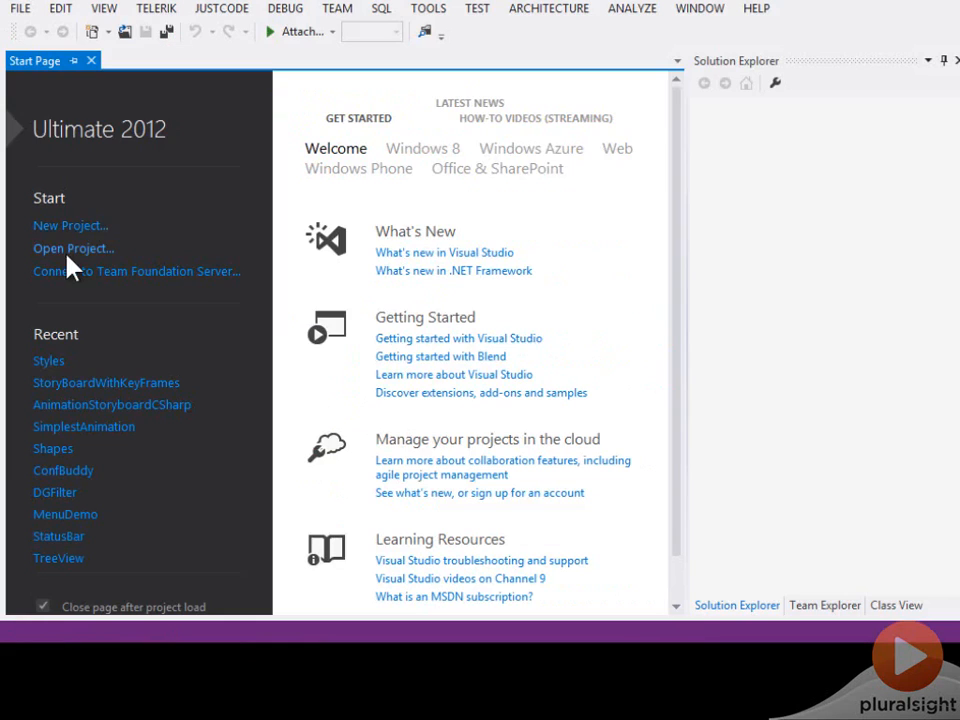
click(92, 250)
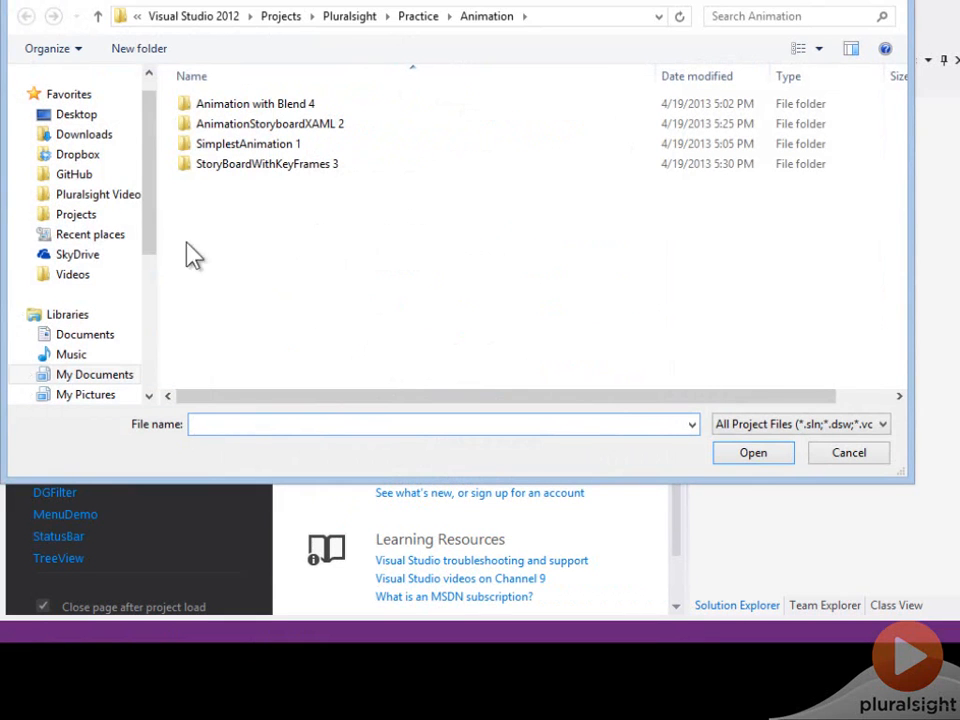
click(98, 221)
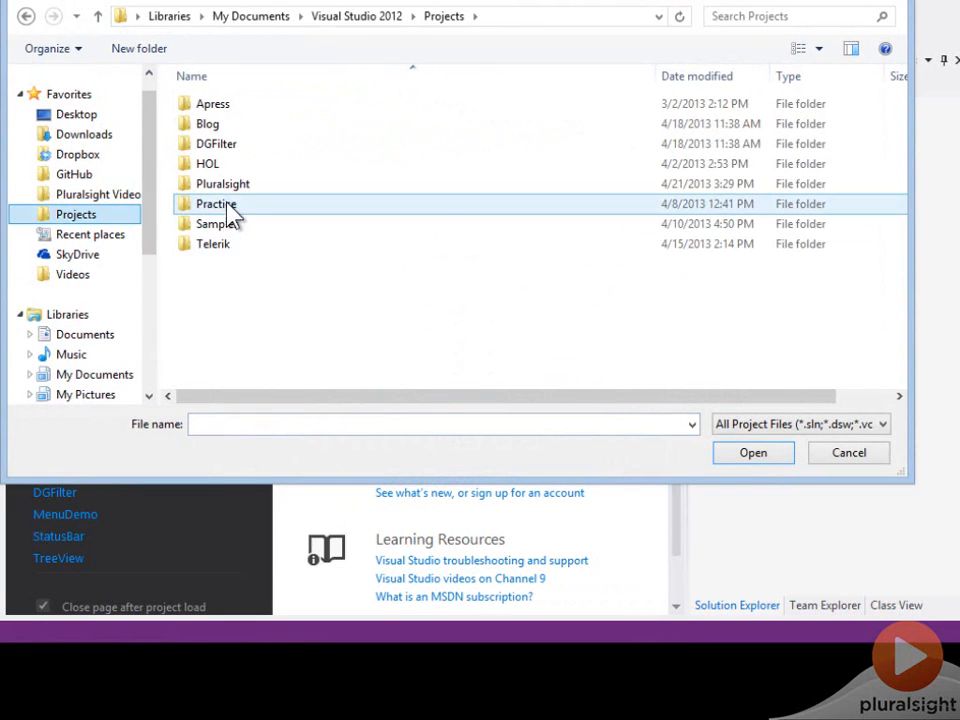
click(232, 195)
double_click(232, 195)
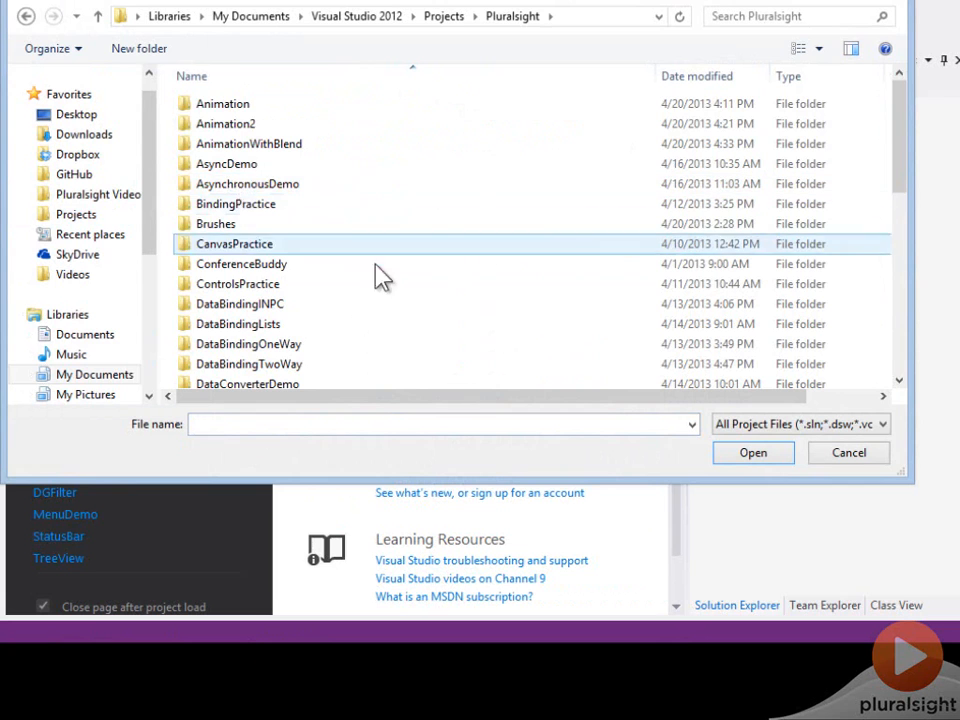
scroll(354, 290, down, 10)
double_click(272, 140)
double_click(272, 140)
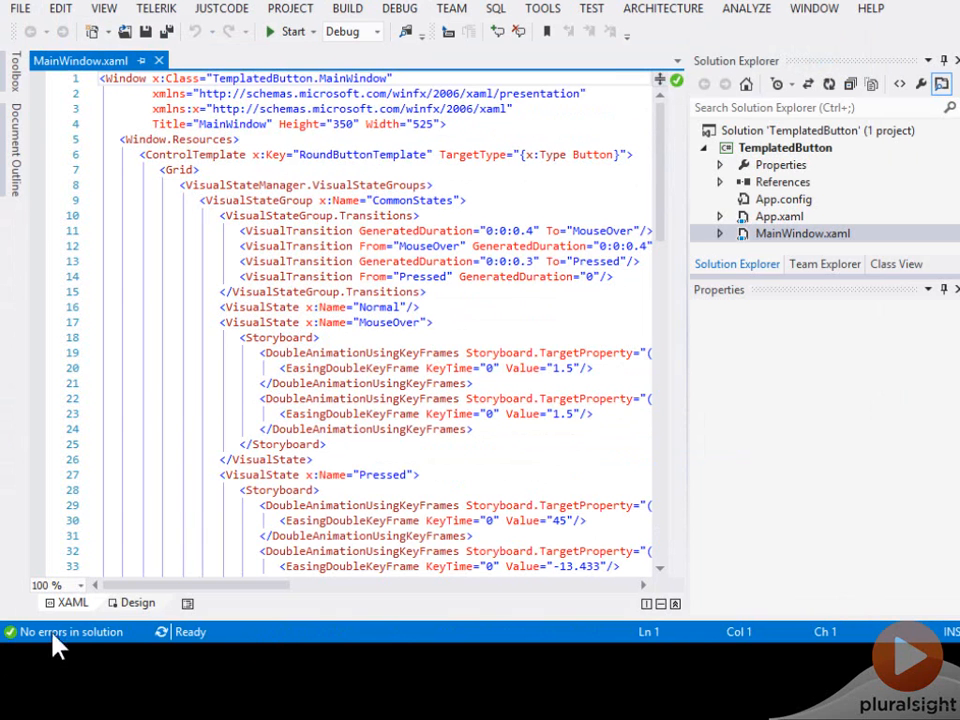
Step: Inspect the two round buttons and their grid in the visual designer, and return to the XAML markup
click(134, 604)
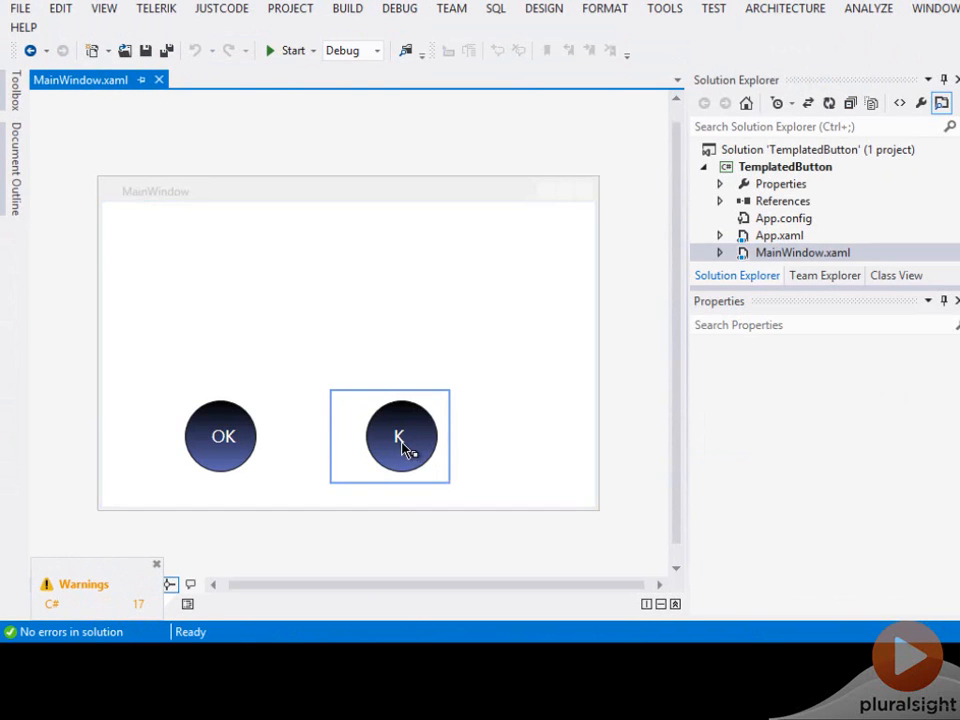
click(404, 450)
click(255, 463)
click(318, 334)
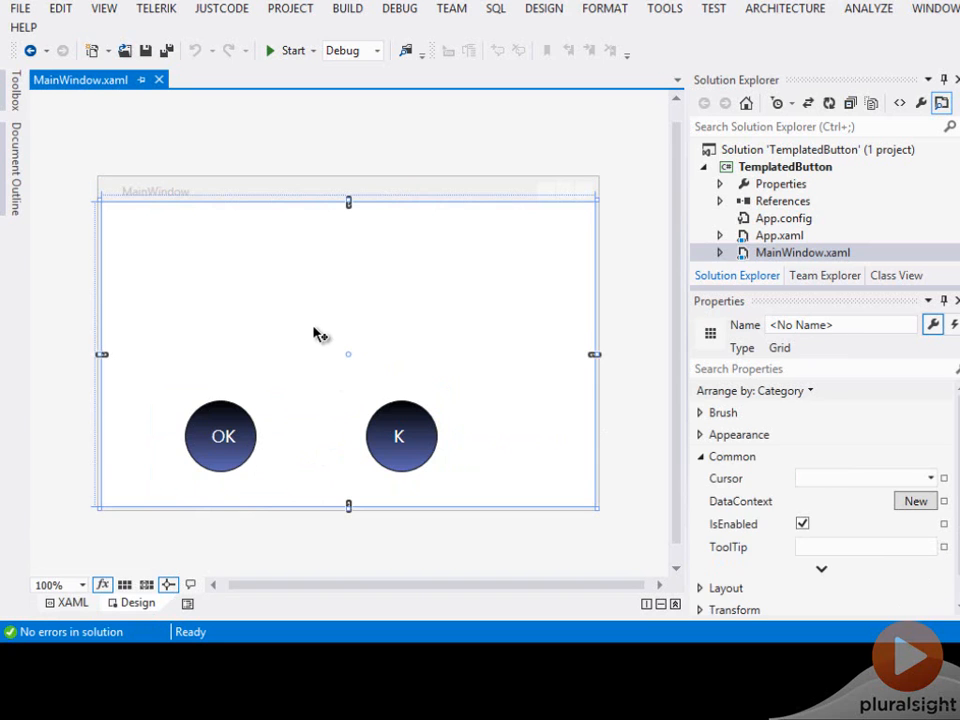
click(72, 603)
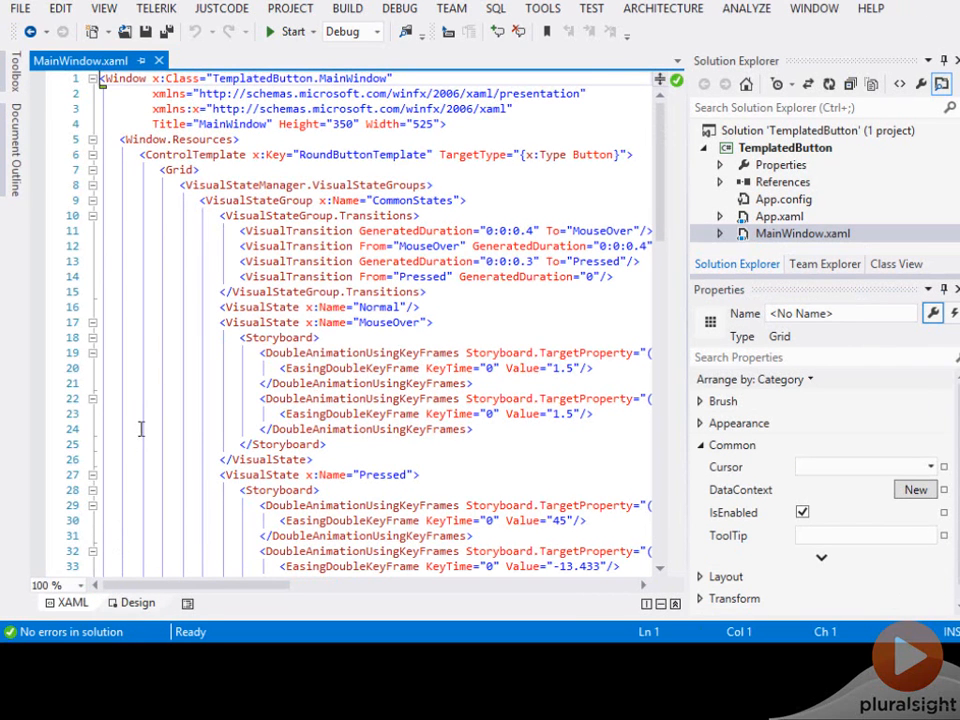
Step: Collapse the Window.Resources markup and wrap the two buttons in a StackPanel starting with a TextBlock whose text is "Click the button"
click(91, 140)
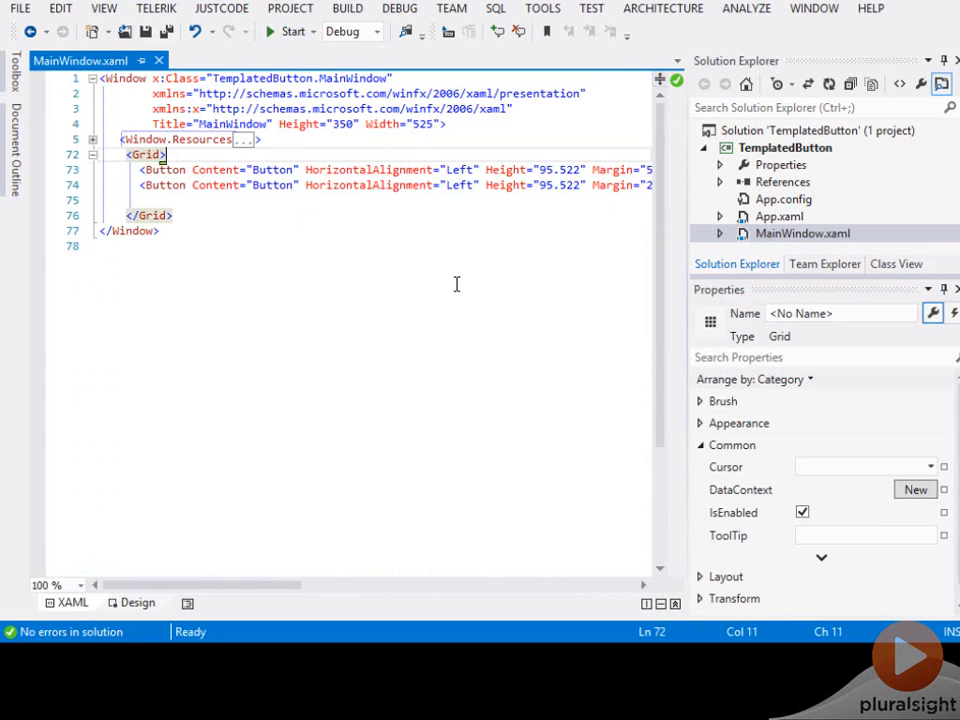
key(Return)
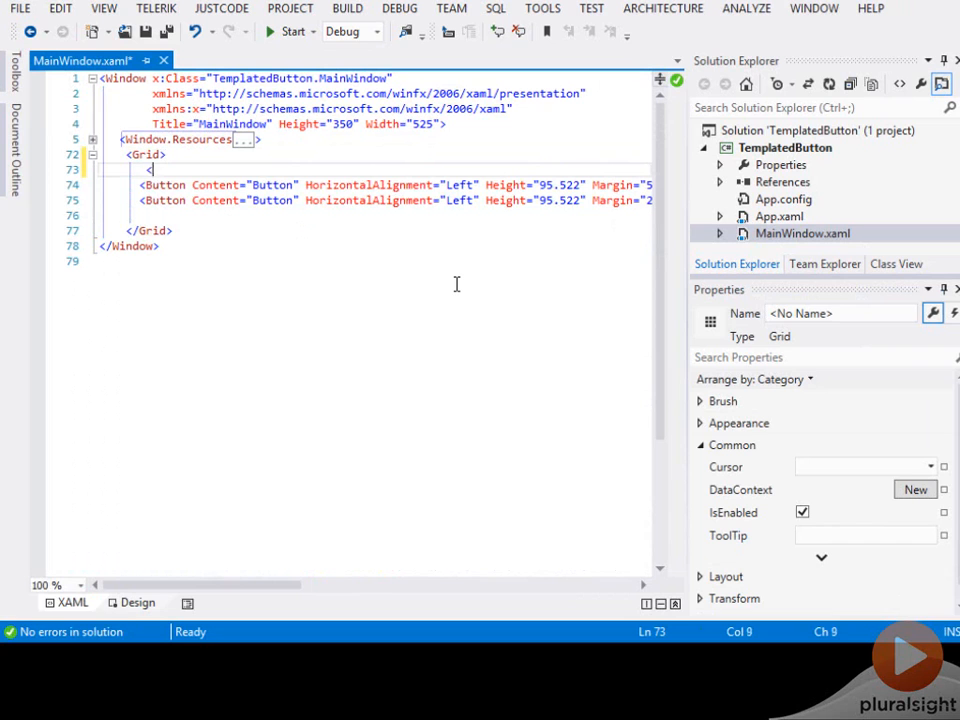
text(<StackPanel)
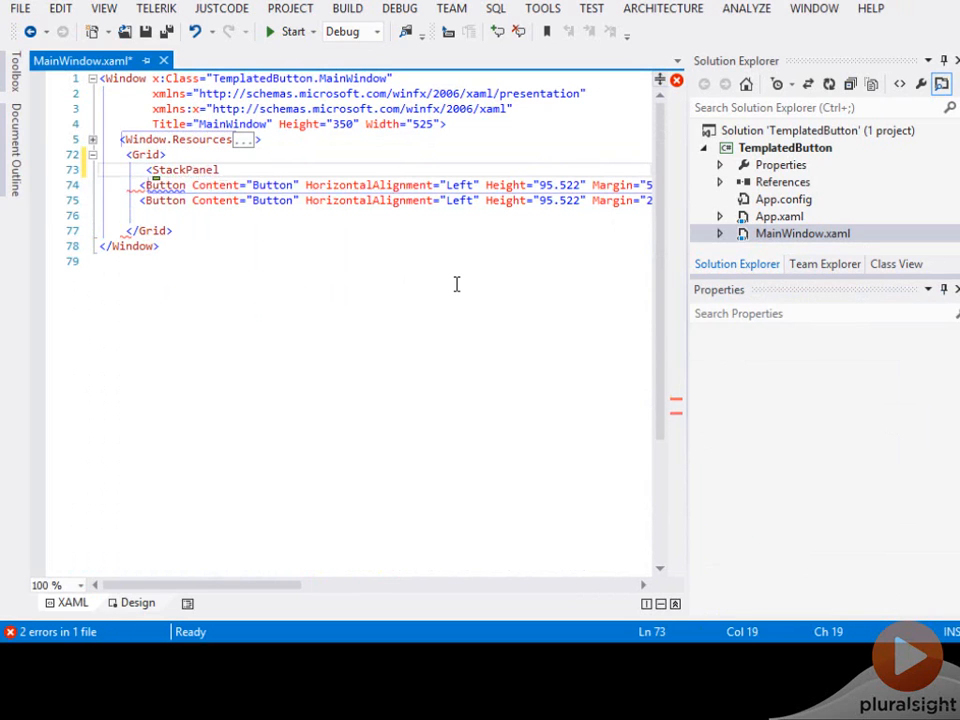
text(>)
key(Return)
text(<TextBlock Text=")
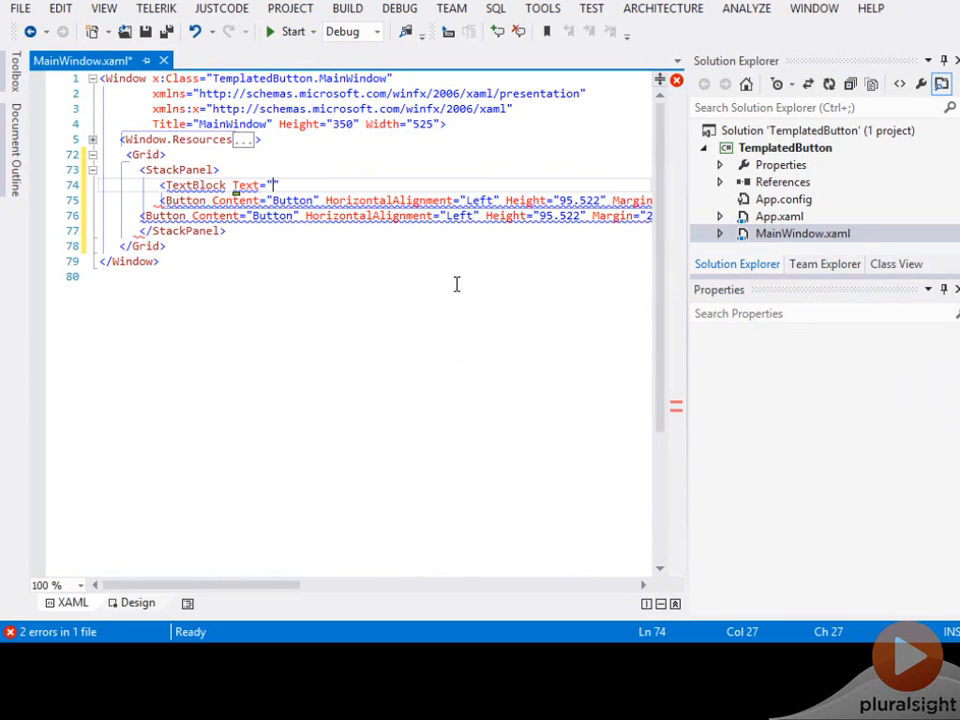
text(Click the button" />)
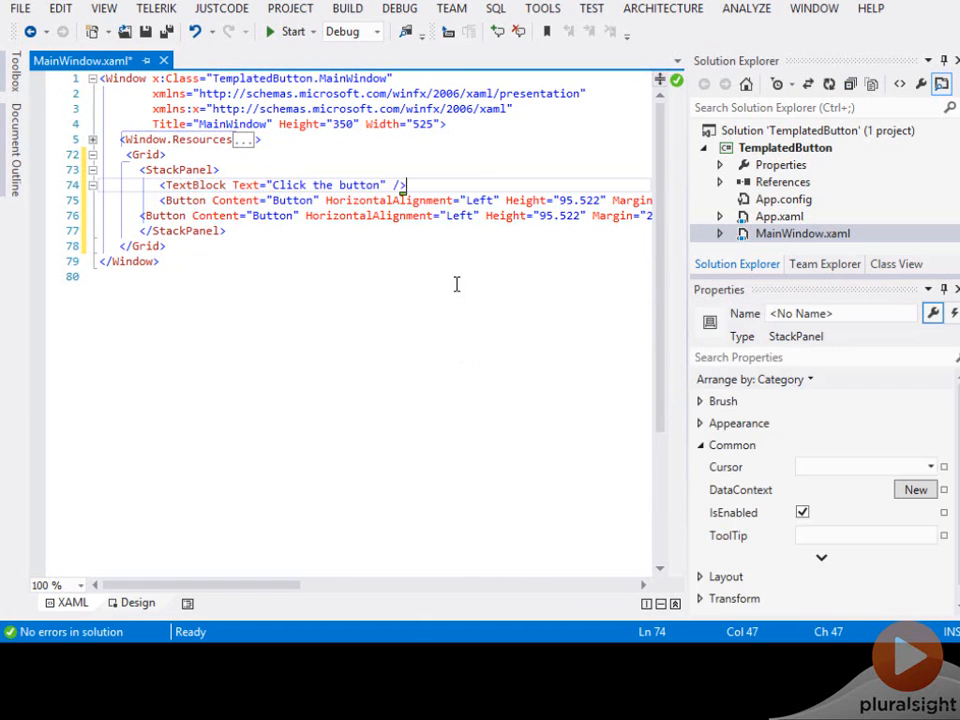
Step: Run the project from Visual Studio and test the mouse-over and pressed effects on the OK button
click(289, 38)
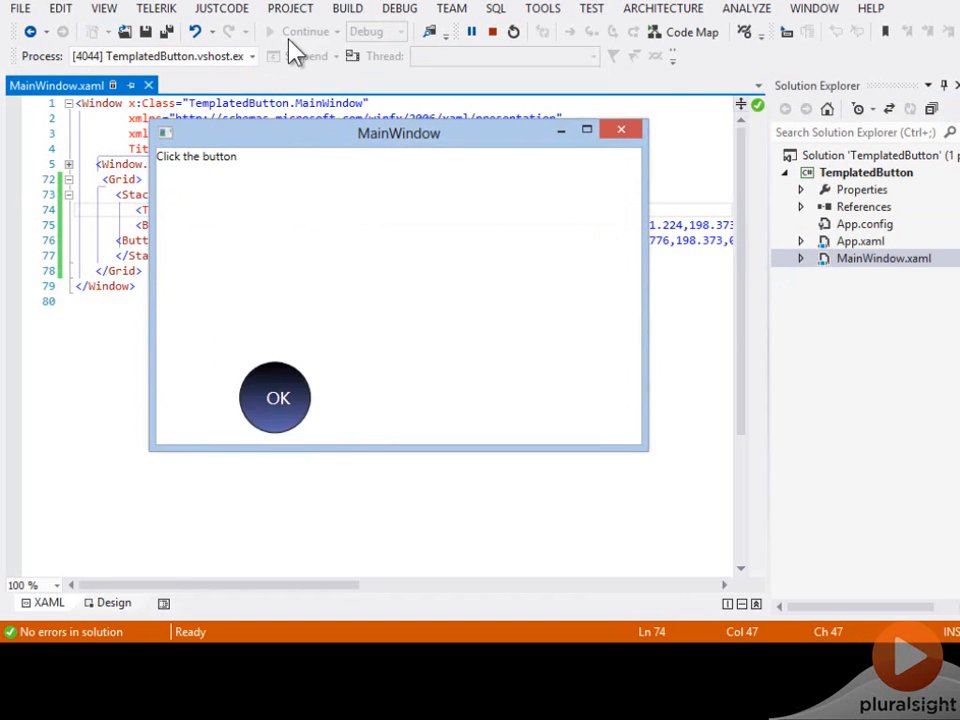
click(284, 424)
click(285, 415)
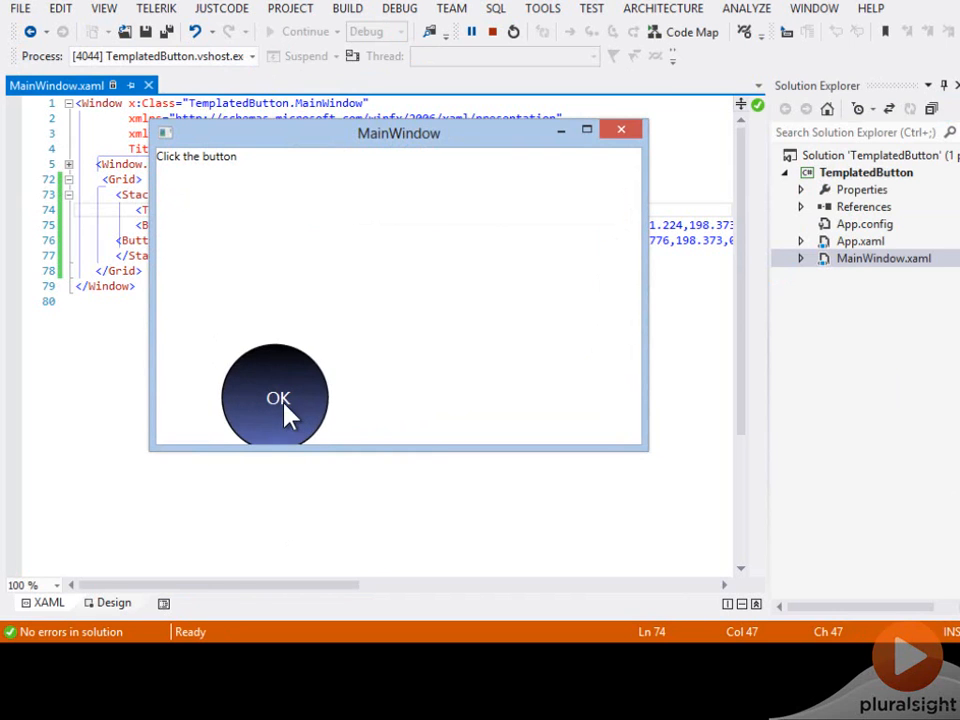